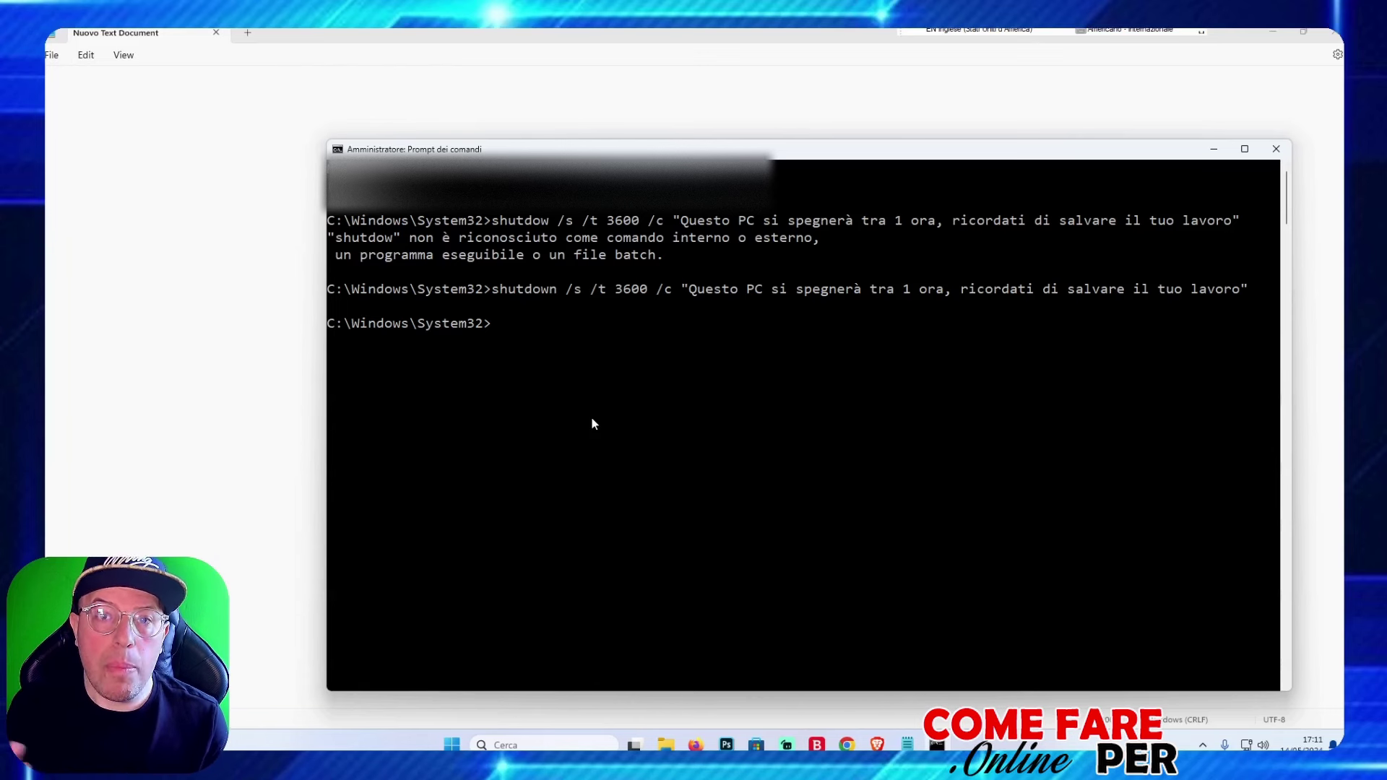
Step: Cancel the scheduled shutdown by running the command shutdown -a
{"action": "type", "text": "shu"}
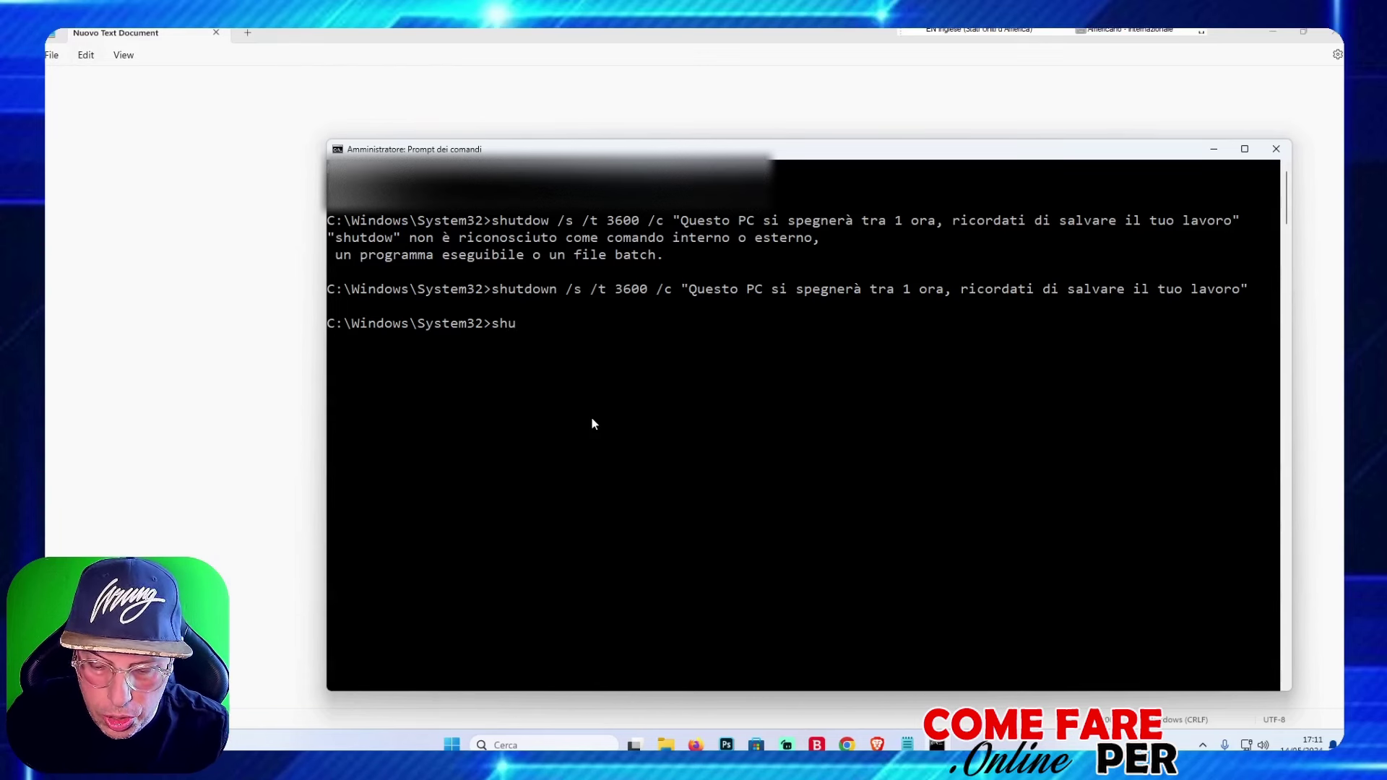
{"action": "type", "text": "tdown"}
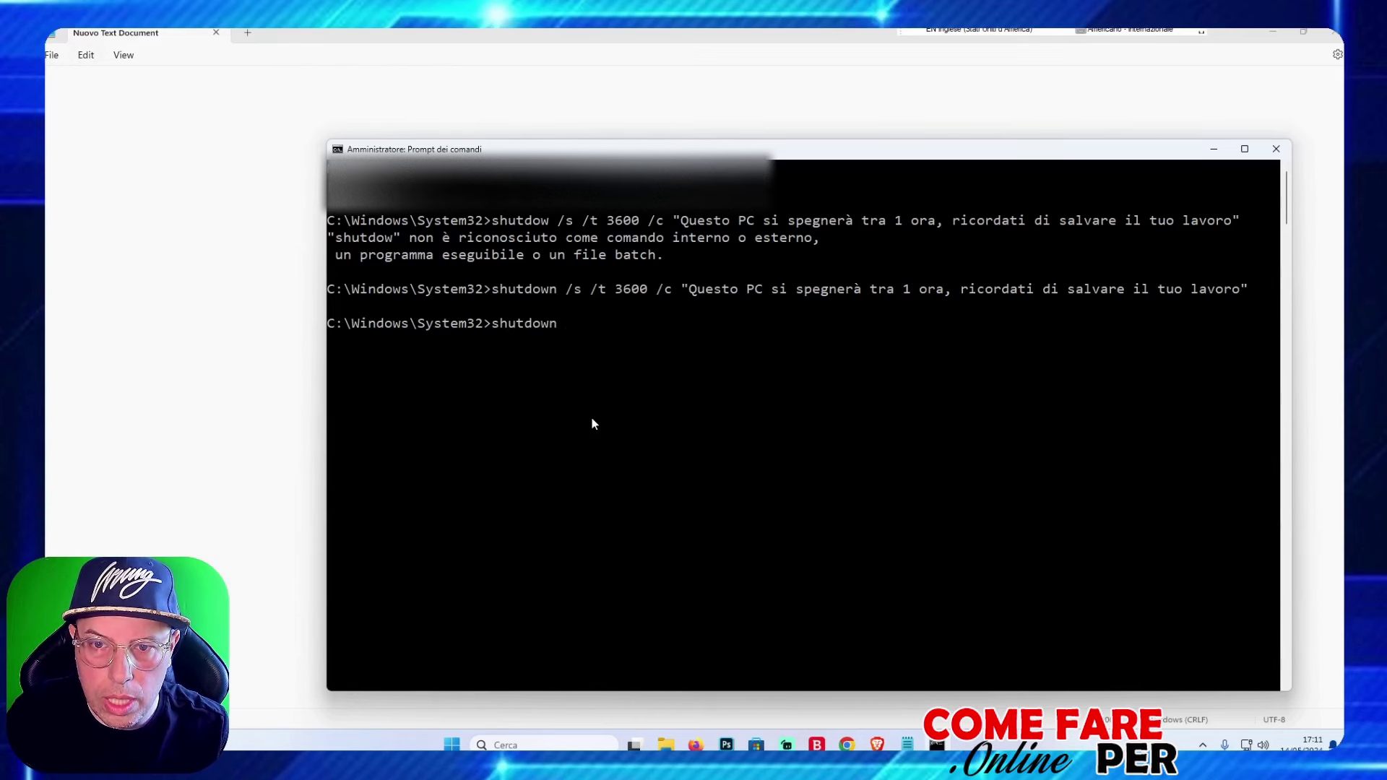
{"action": "type", "text": " -a"}
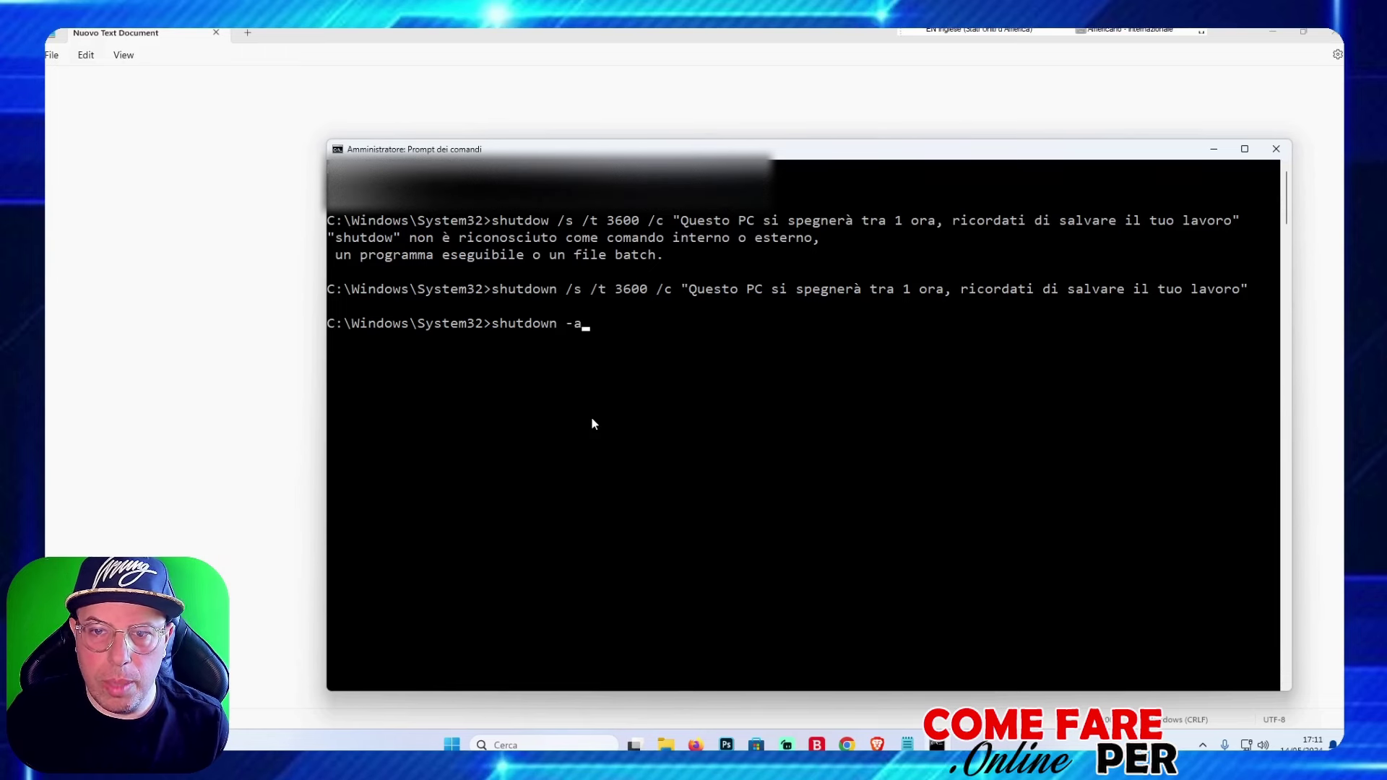
{"action": "key", "text": "Return"}
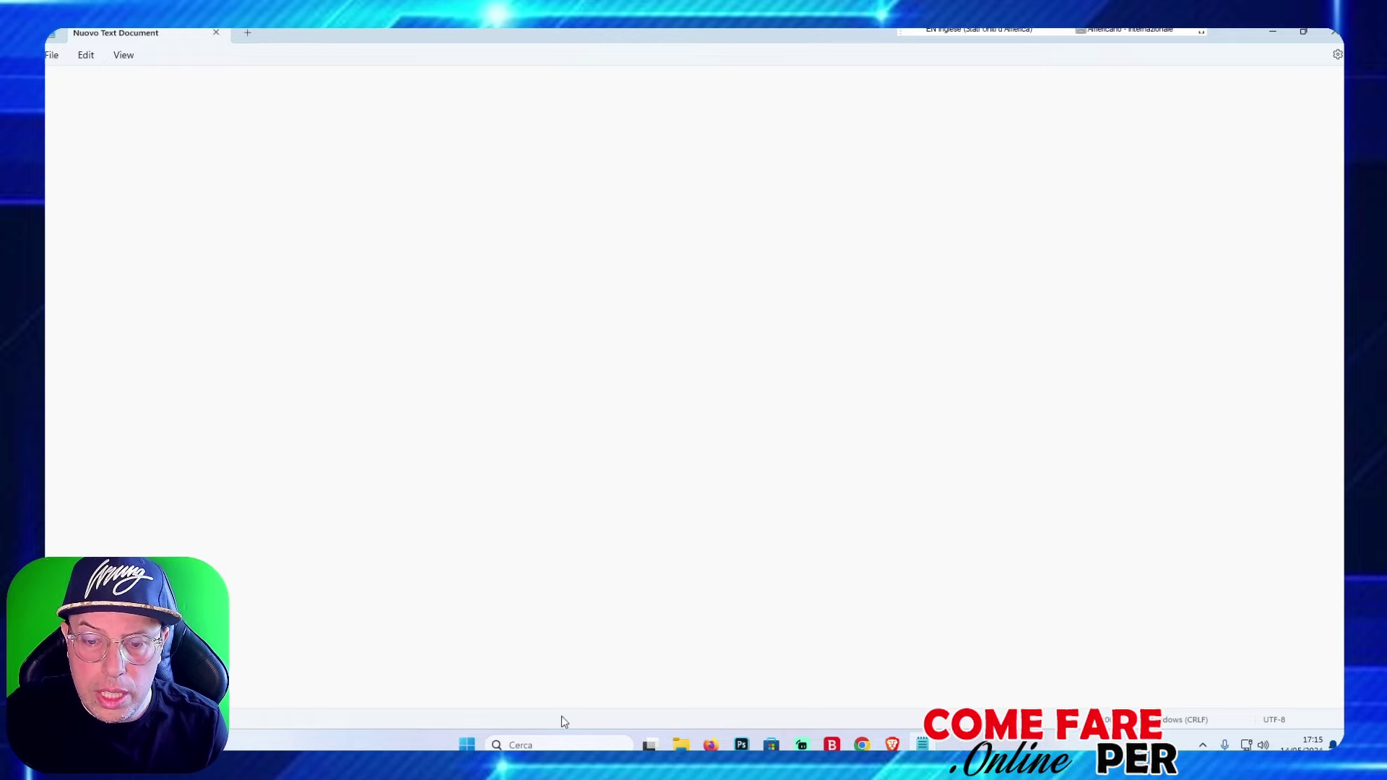
Step: Search Windows for "task", switch to Utilità di pianificazione and expand its task library
{"action": "left_click", "coordinate": [560, 745]}
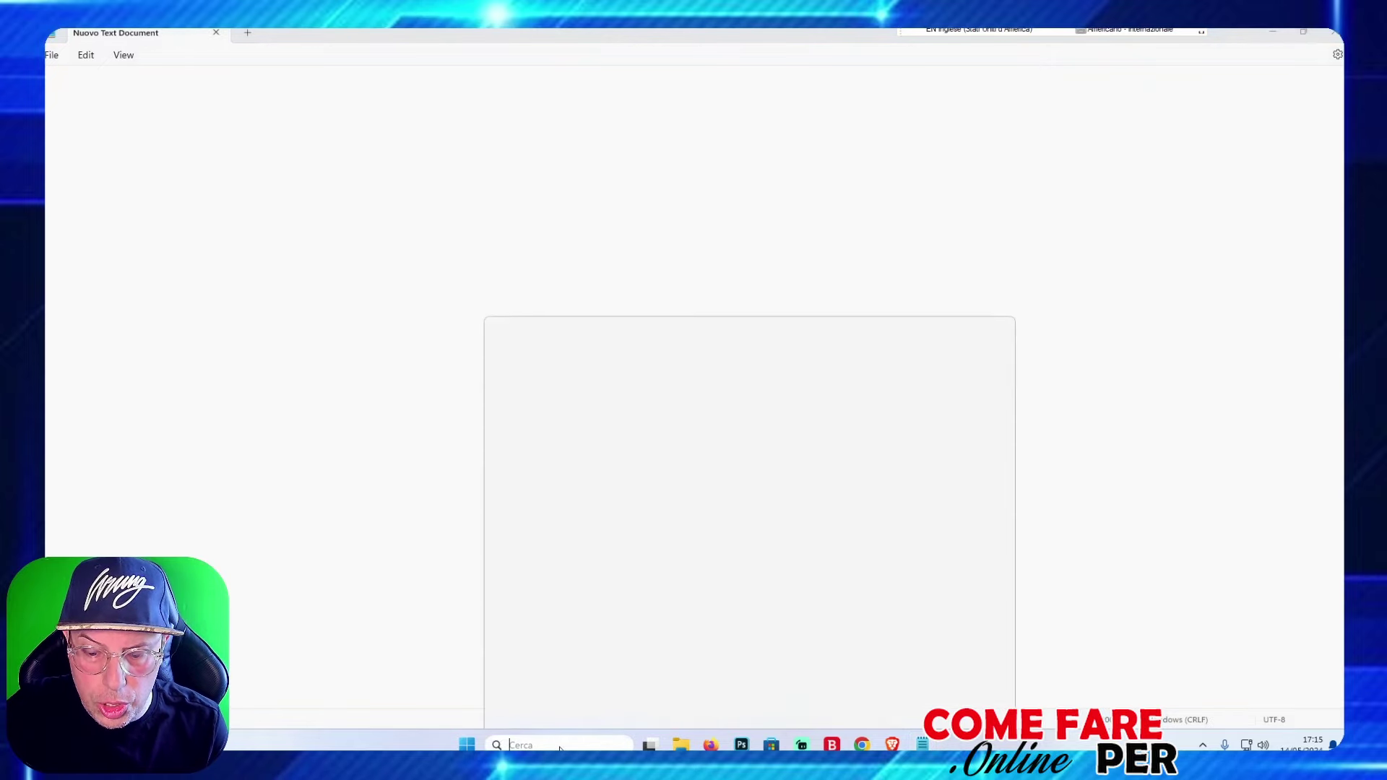
{"action": "type", "text": "task"}
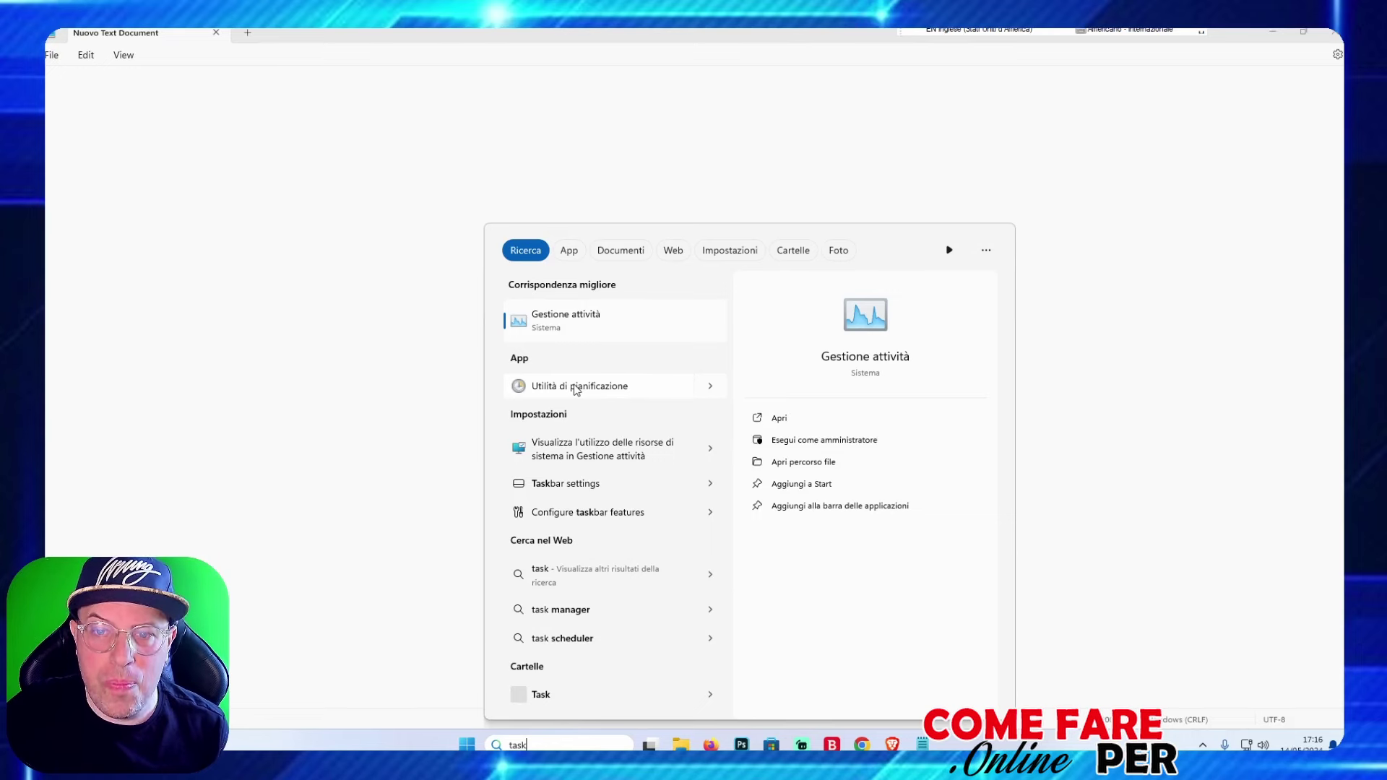
{"action": "key", "text": "Escape"}
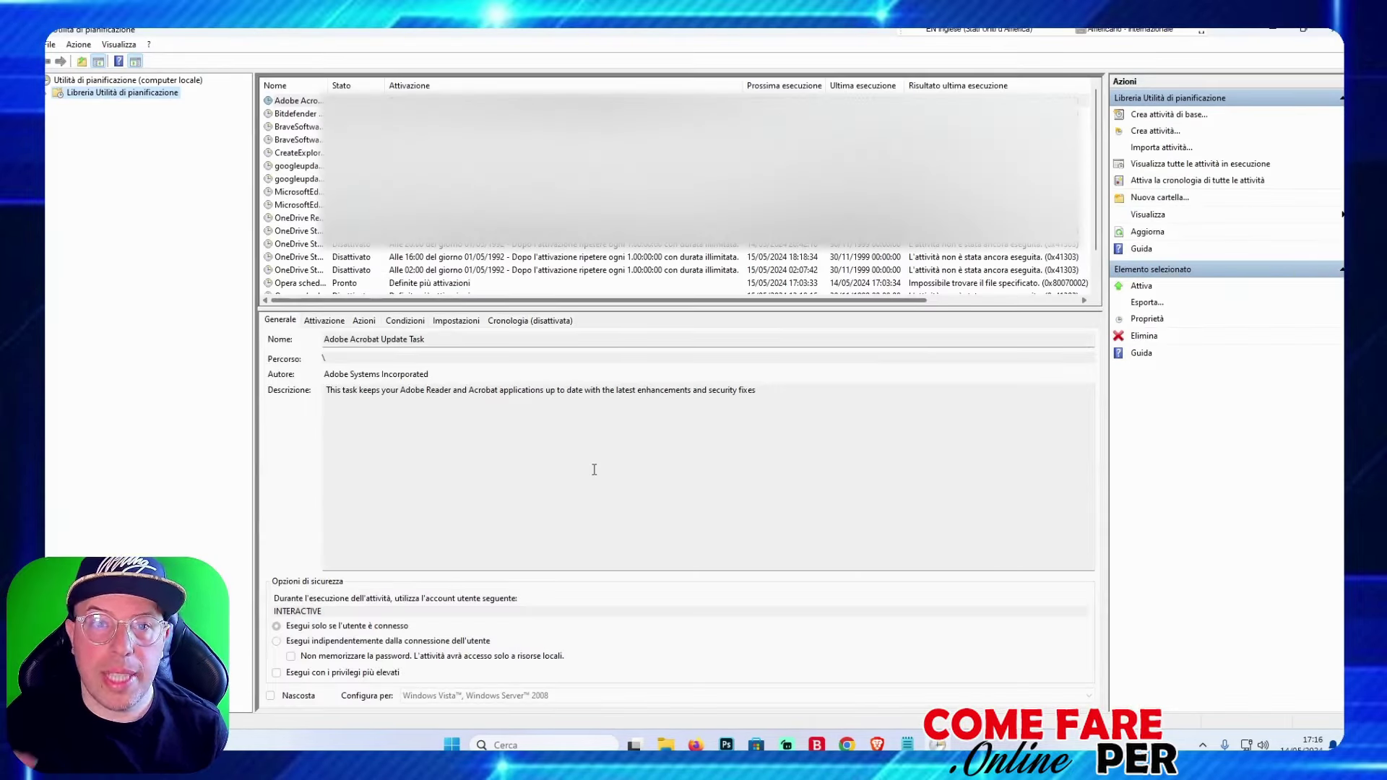
{"action": "left_click", "coordinate": [48, 92]}
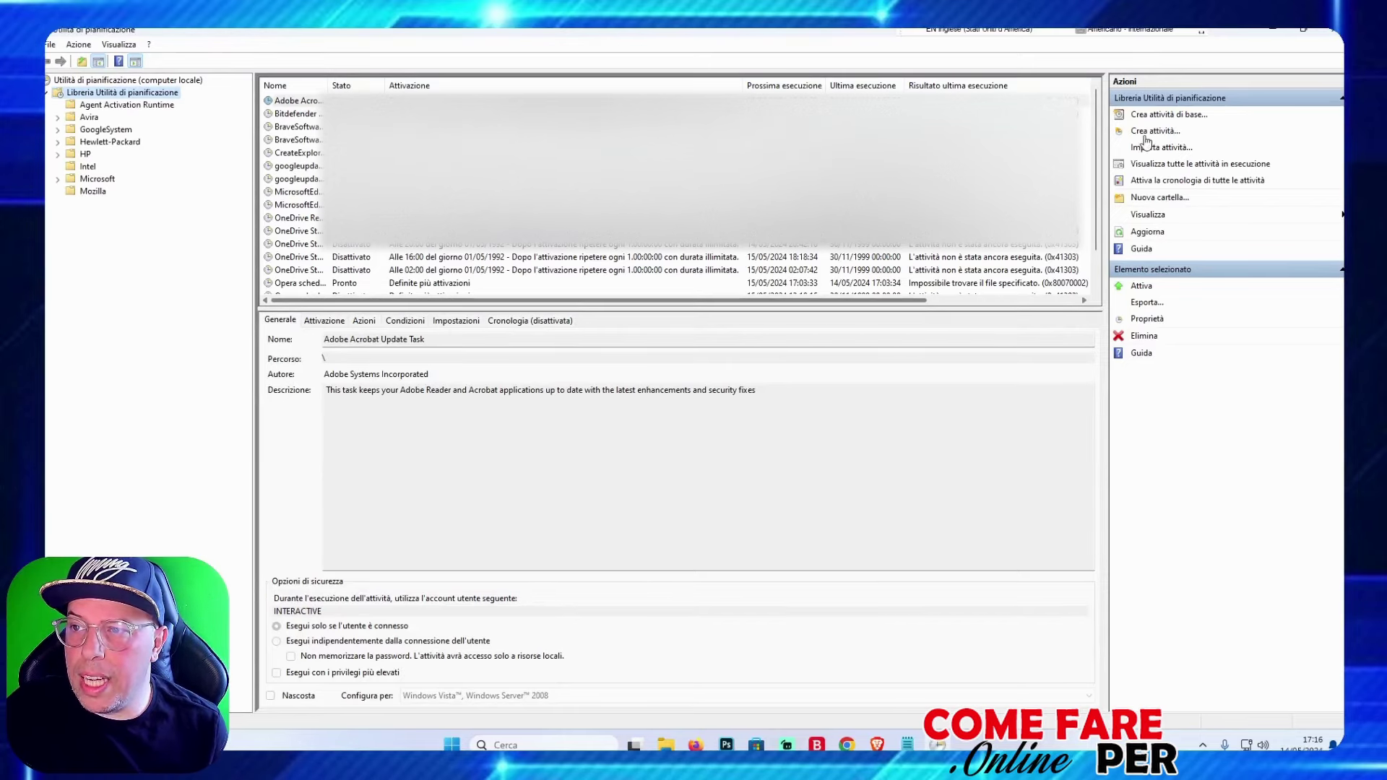
Step: Start a new basic task and name it Shutdown-Windows, leaving the description empty
{"action": "left_click", "coordinate": [1165, 115]}
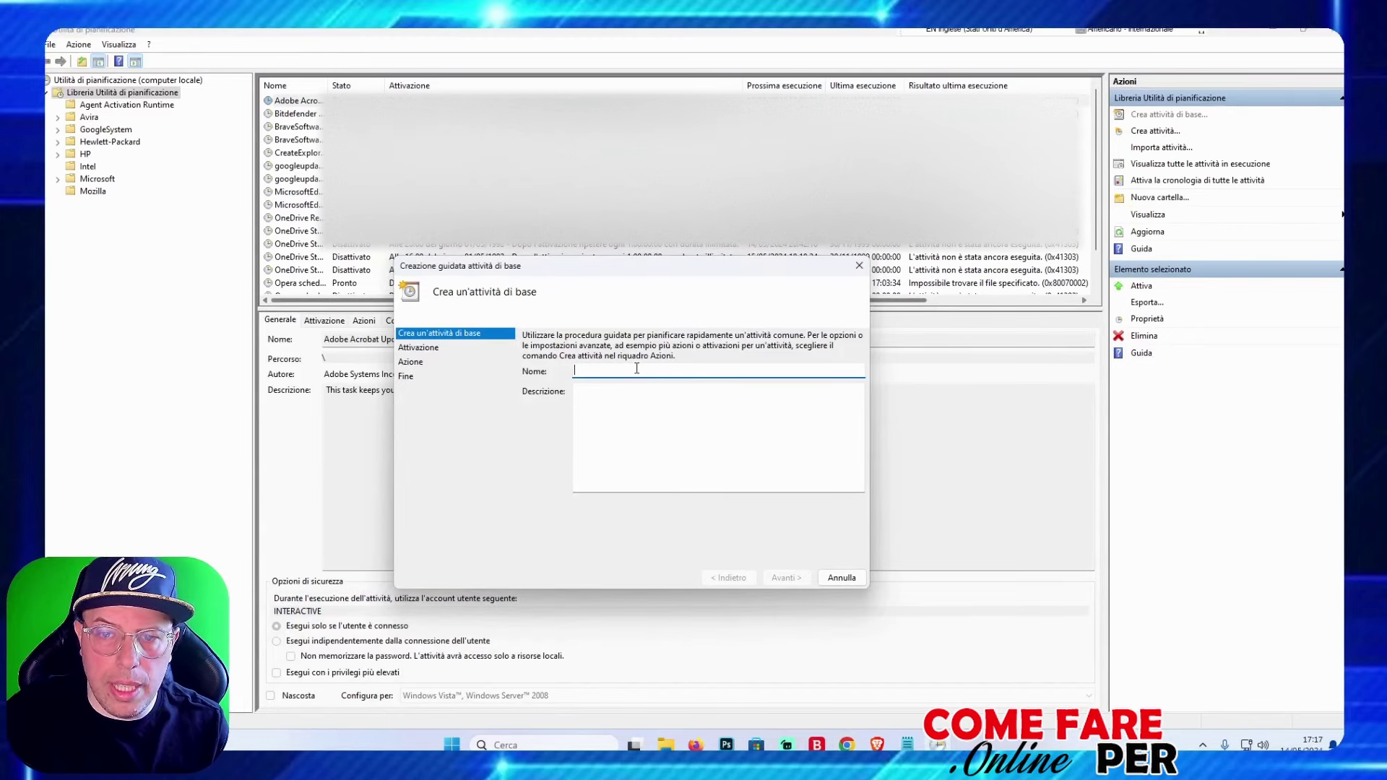
{"action": "type", "text": "Shut"}
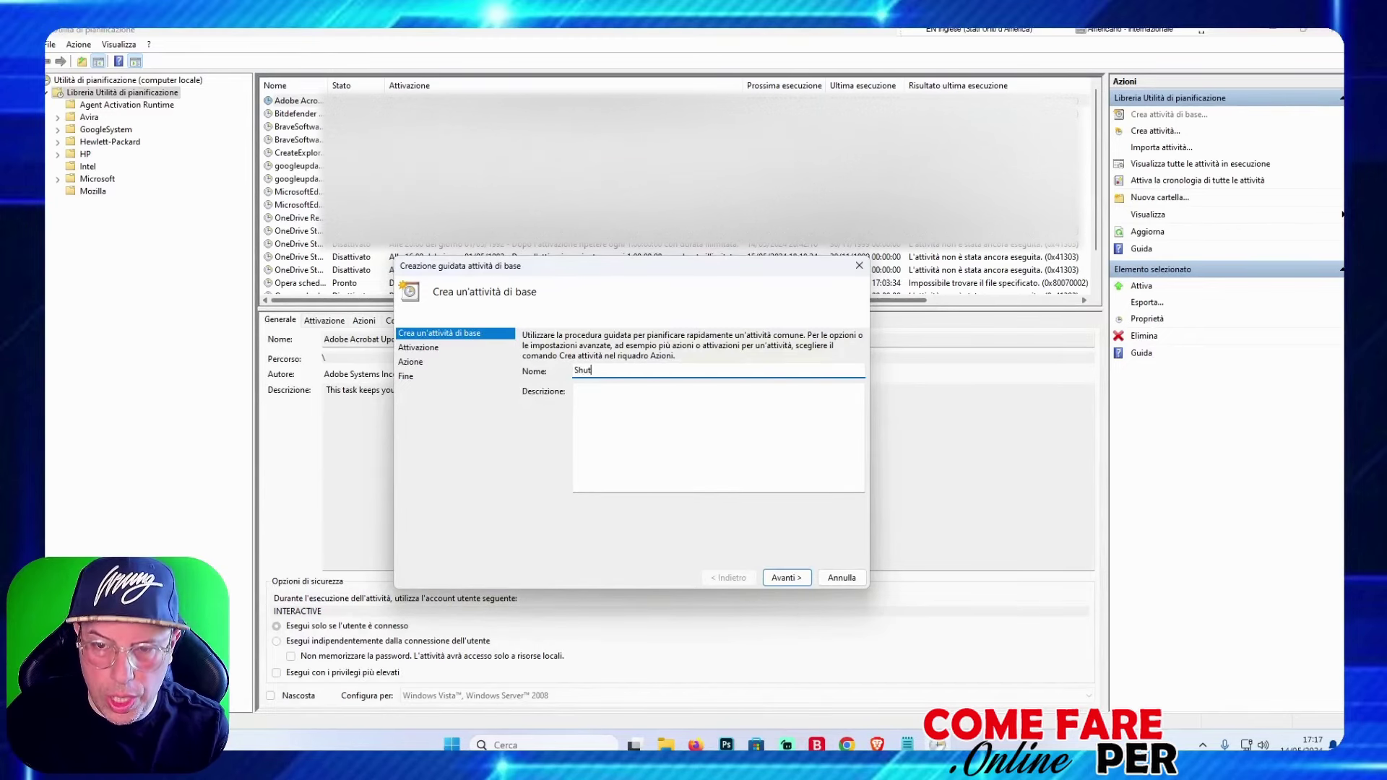
{"action": "type", "text": "down"}
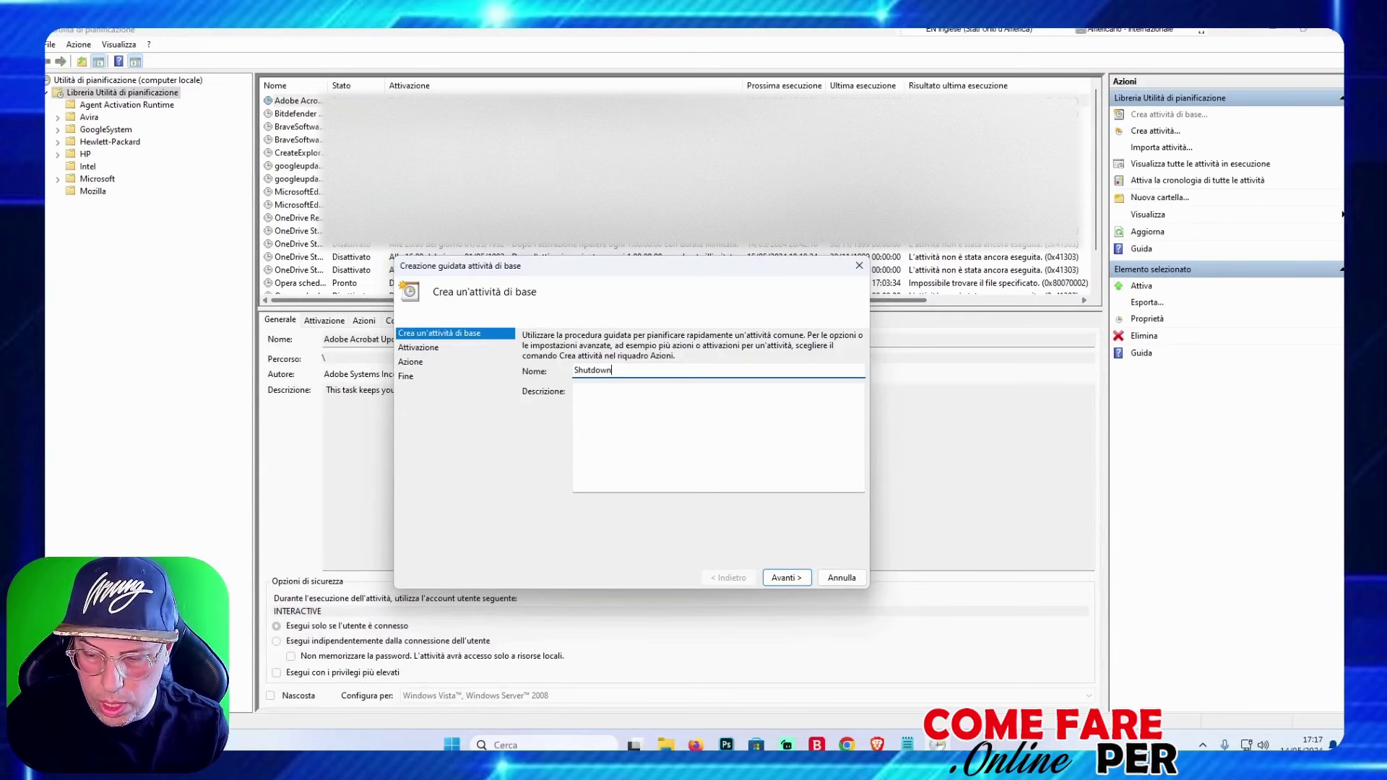
{"action": "type", "text": "-Windows"}
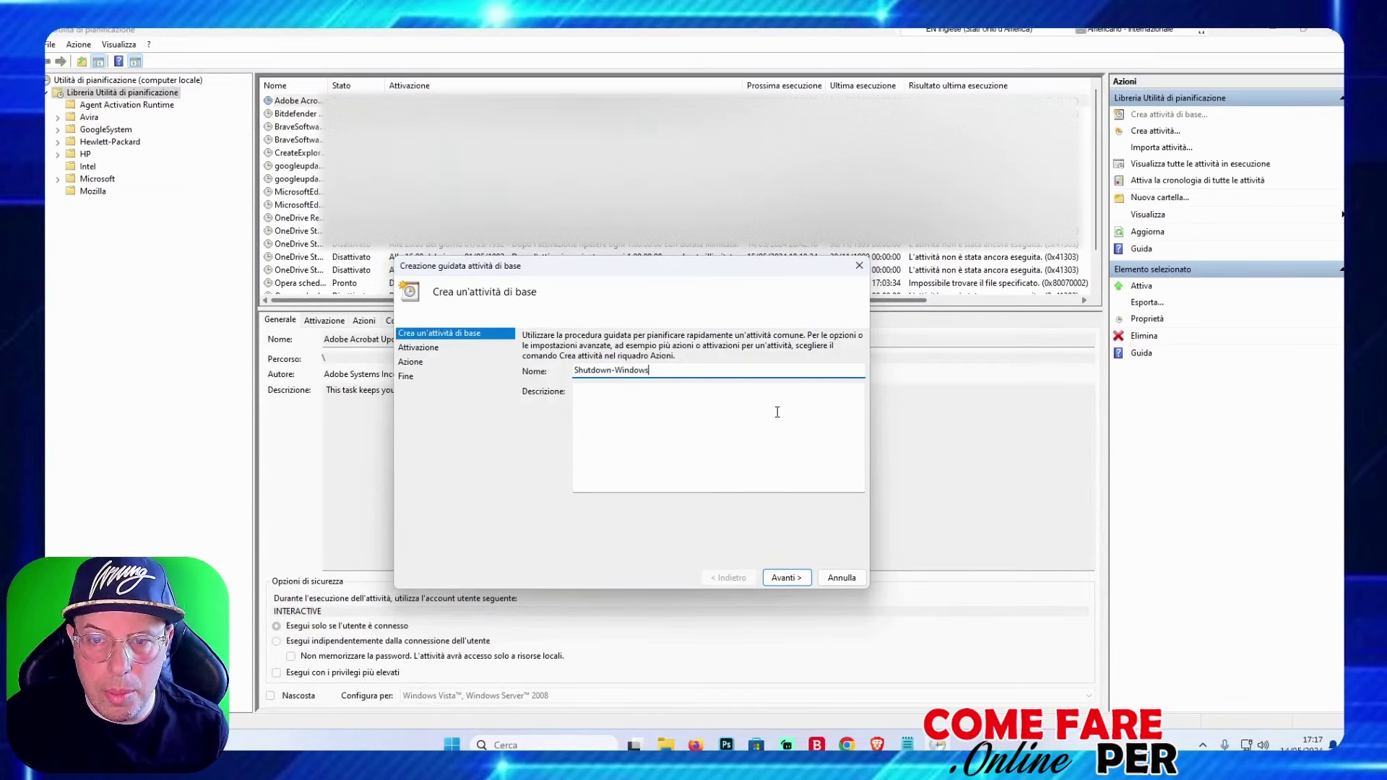
{"action": "left_click", "coordinate": [790, 579]}
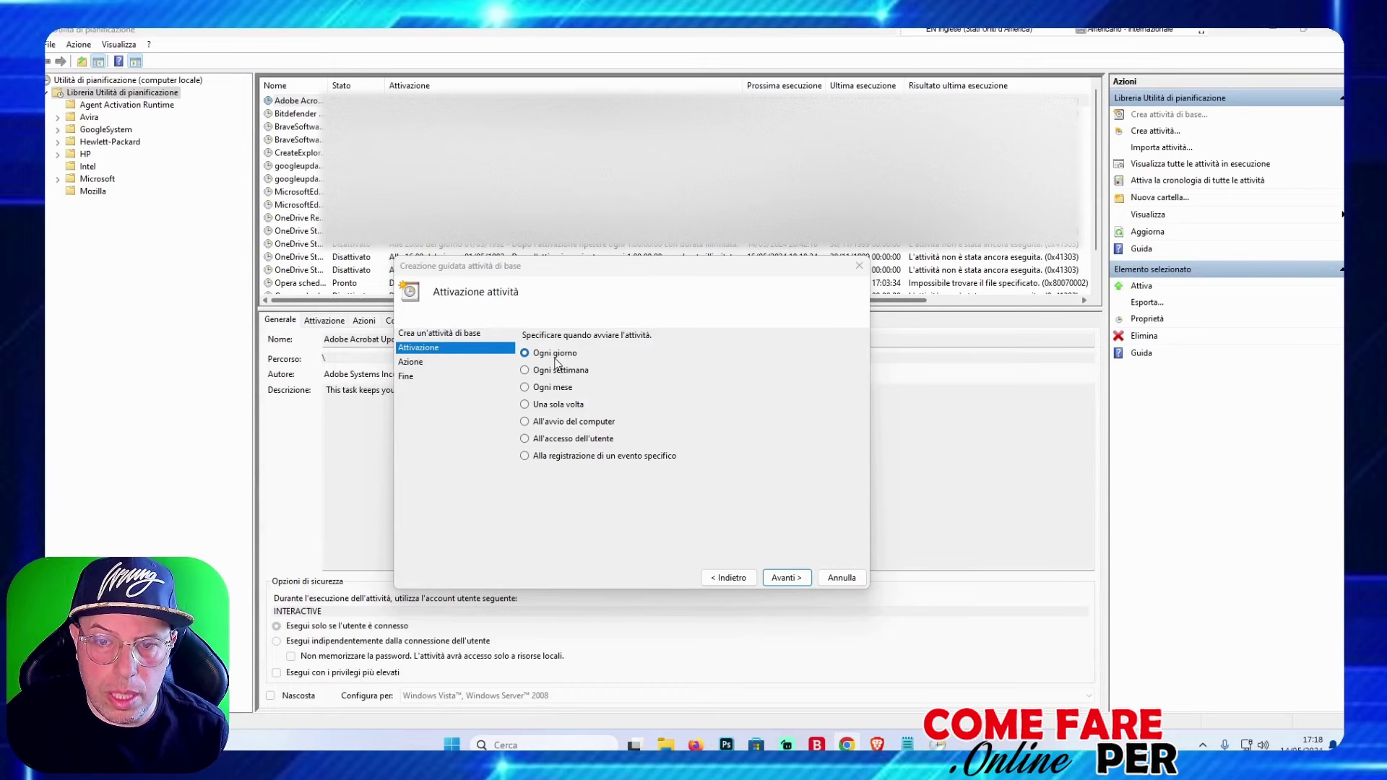
Step: Set the task to trigger only once, on 14/05/2024 at 20:30:09
{"action": "left_click", "coordinate": [524, 405]}
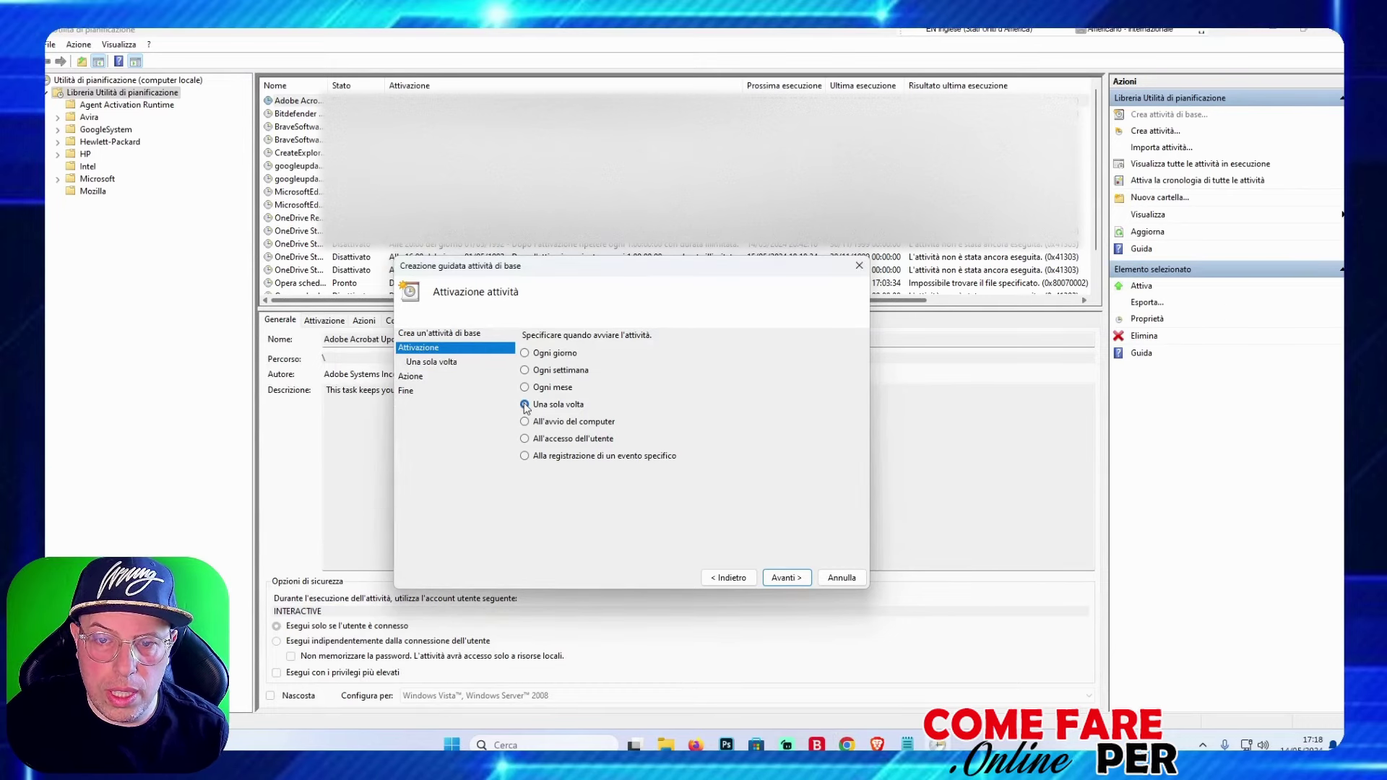
{"action": "left_click", "coordinate": [786, 577]}
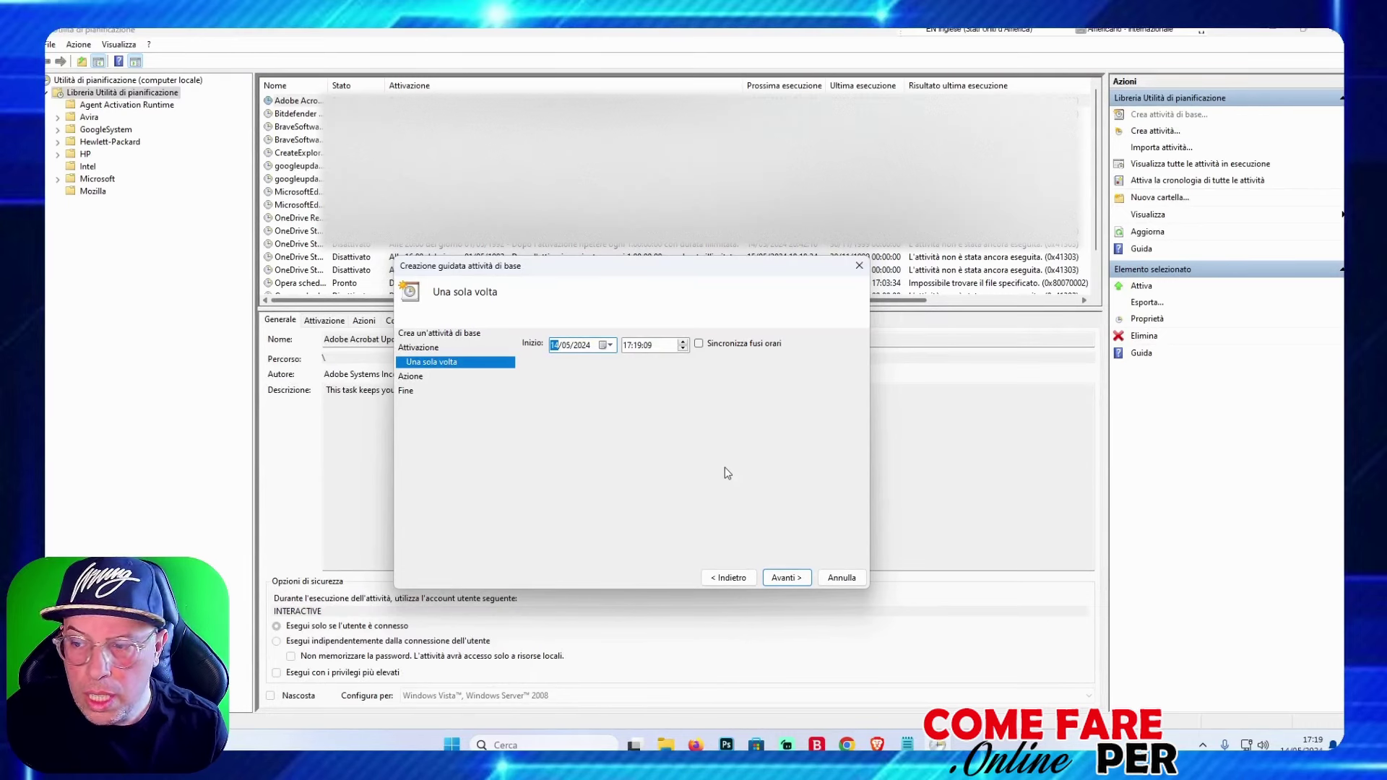
{"action": "left_click", "coordinate": [627, 347]}
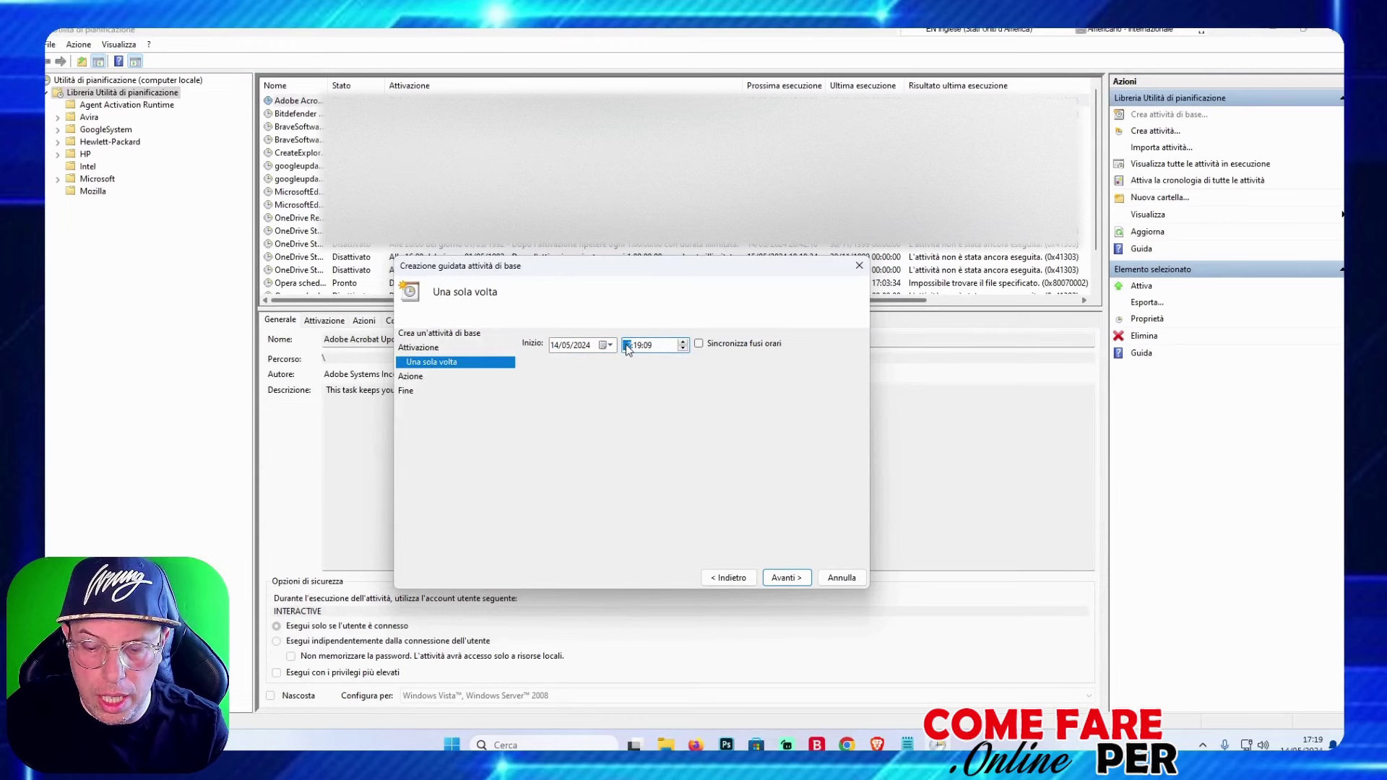
{"action": "type", "text": "20"}
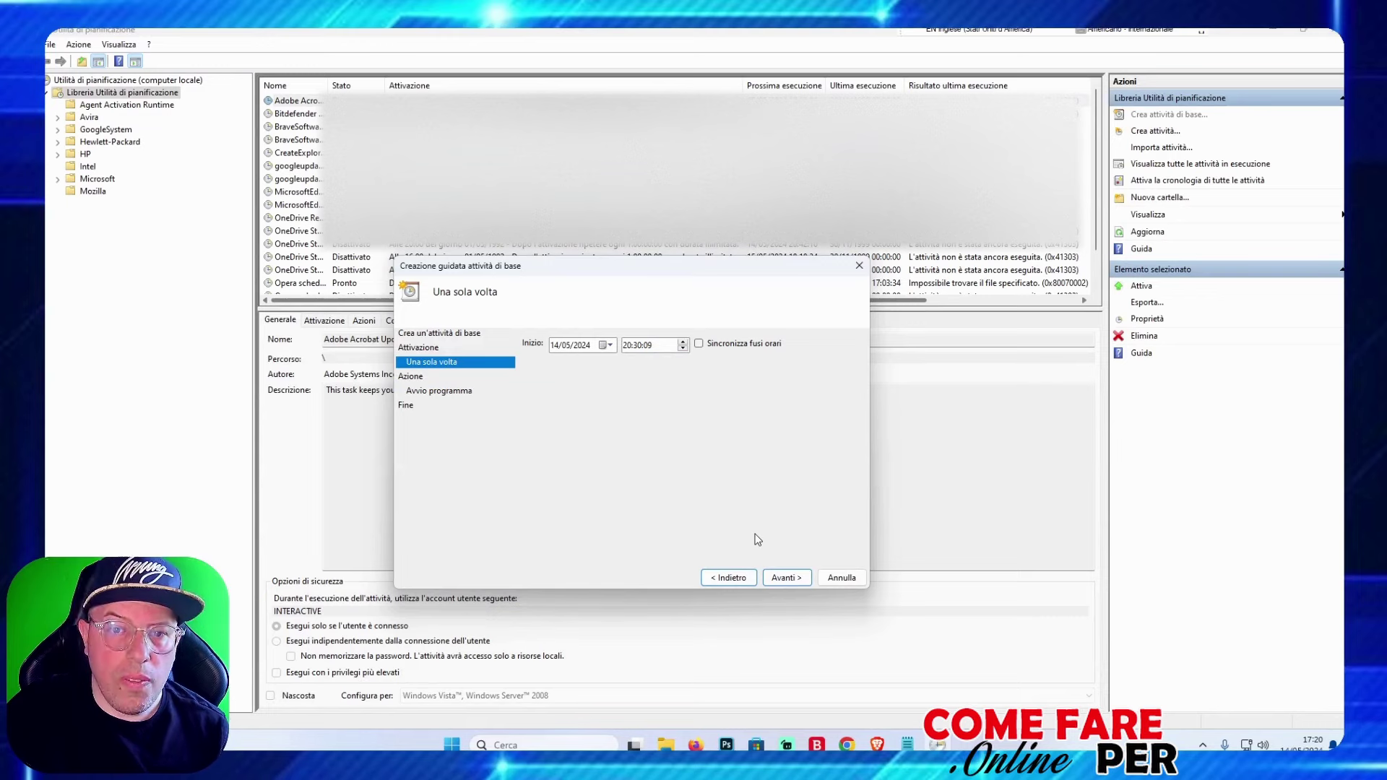
{"action": "left_click", "coordinate": [787, 580]}
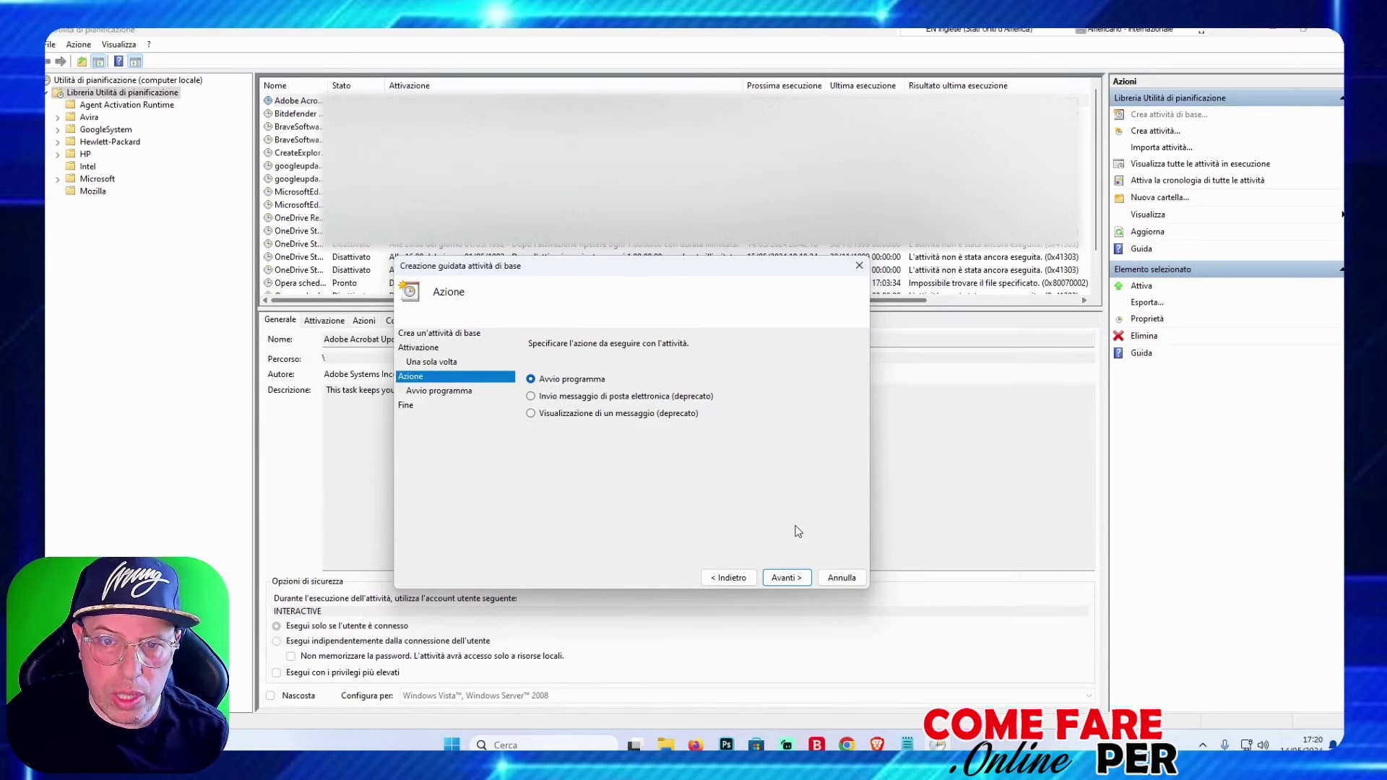
Step: Keep starting a program as the task's action and set the program to C:\Windows\System32\Shutdown.exe
{"action": "left_click", "coordinate": [787, 577]}
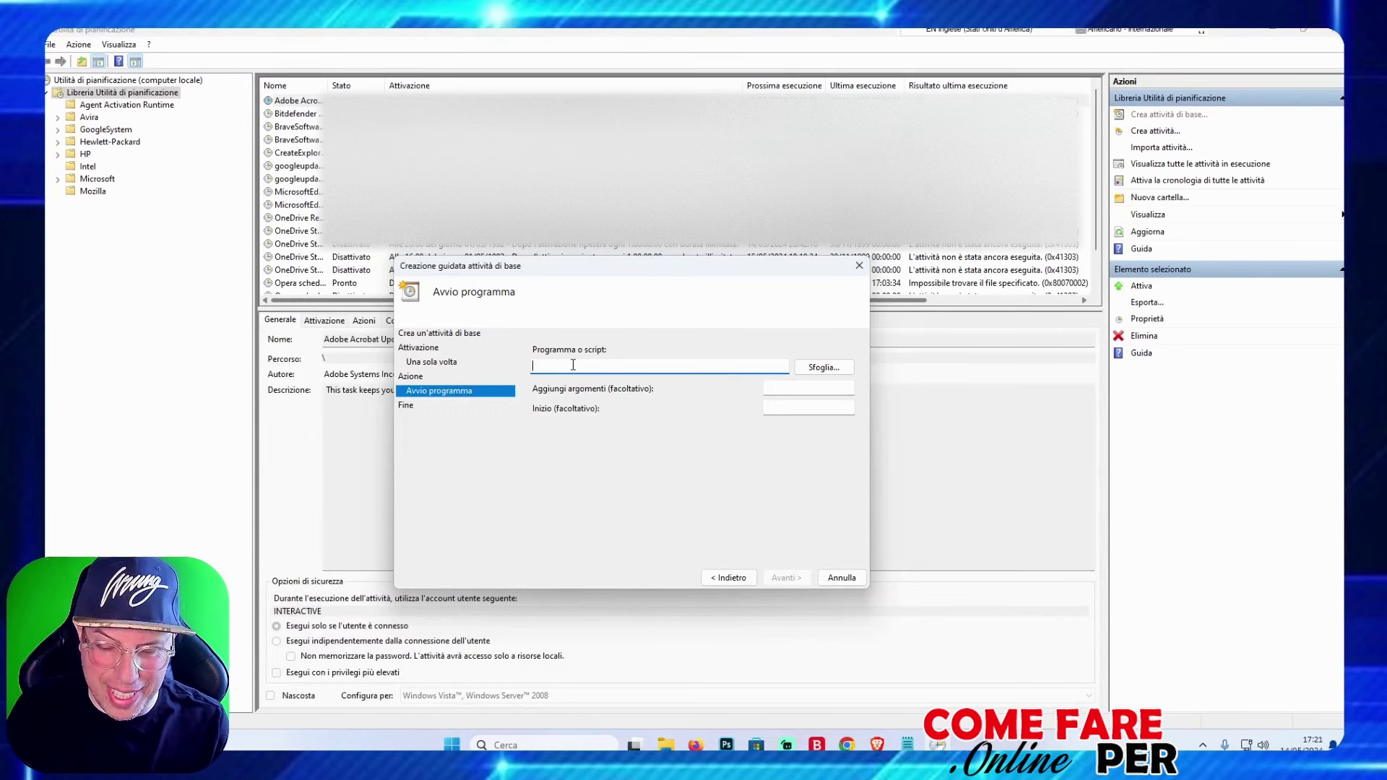
{"action": "type", "text": "C"}
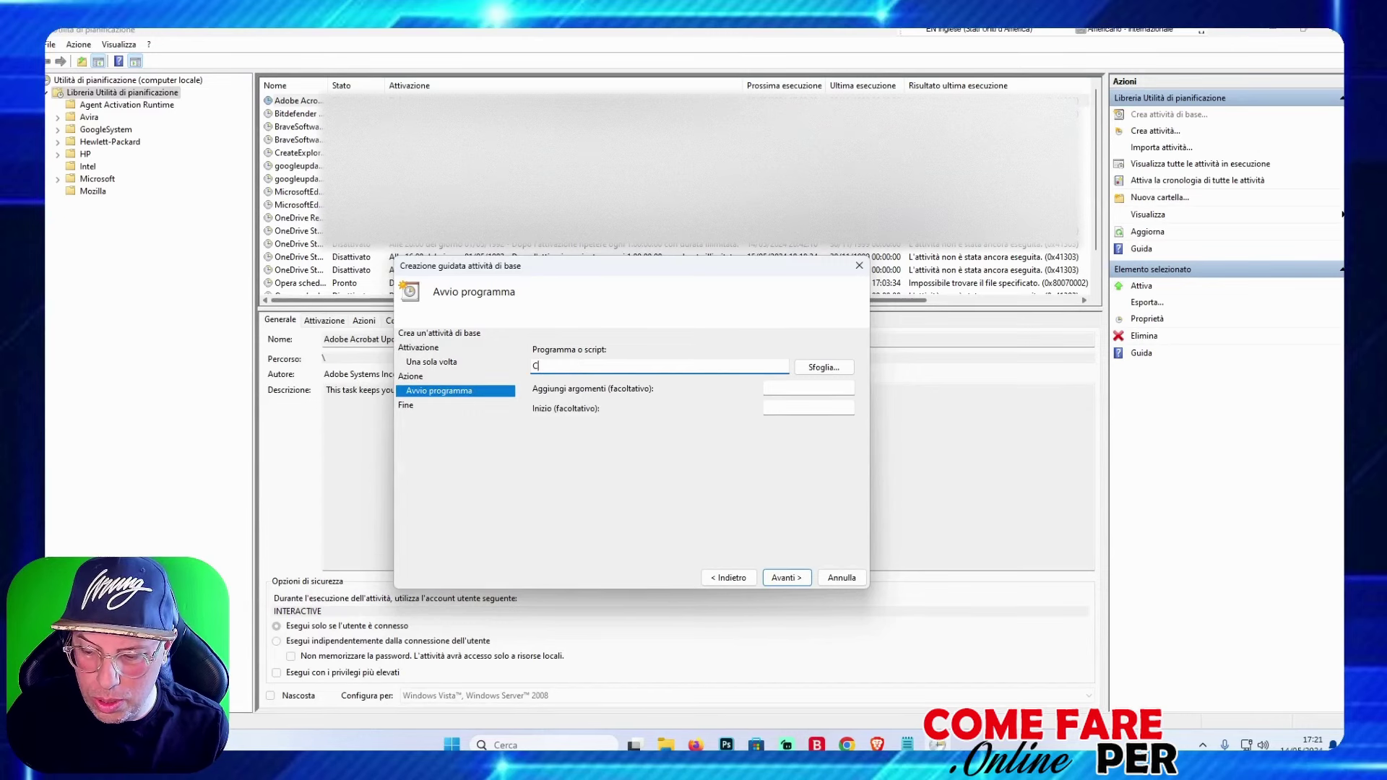
{"action": "type", "text": ":\\"}
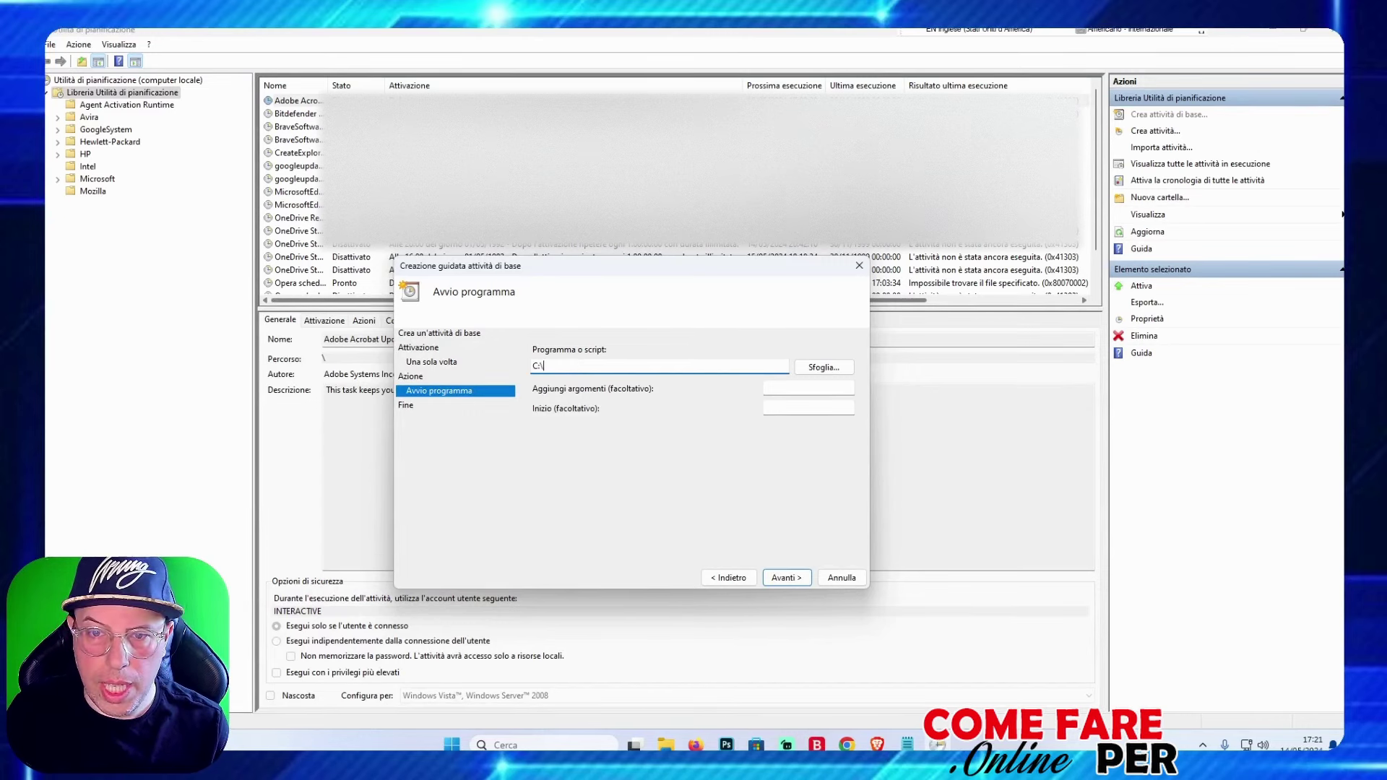
{"action": "type", "text": "Windows"}
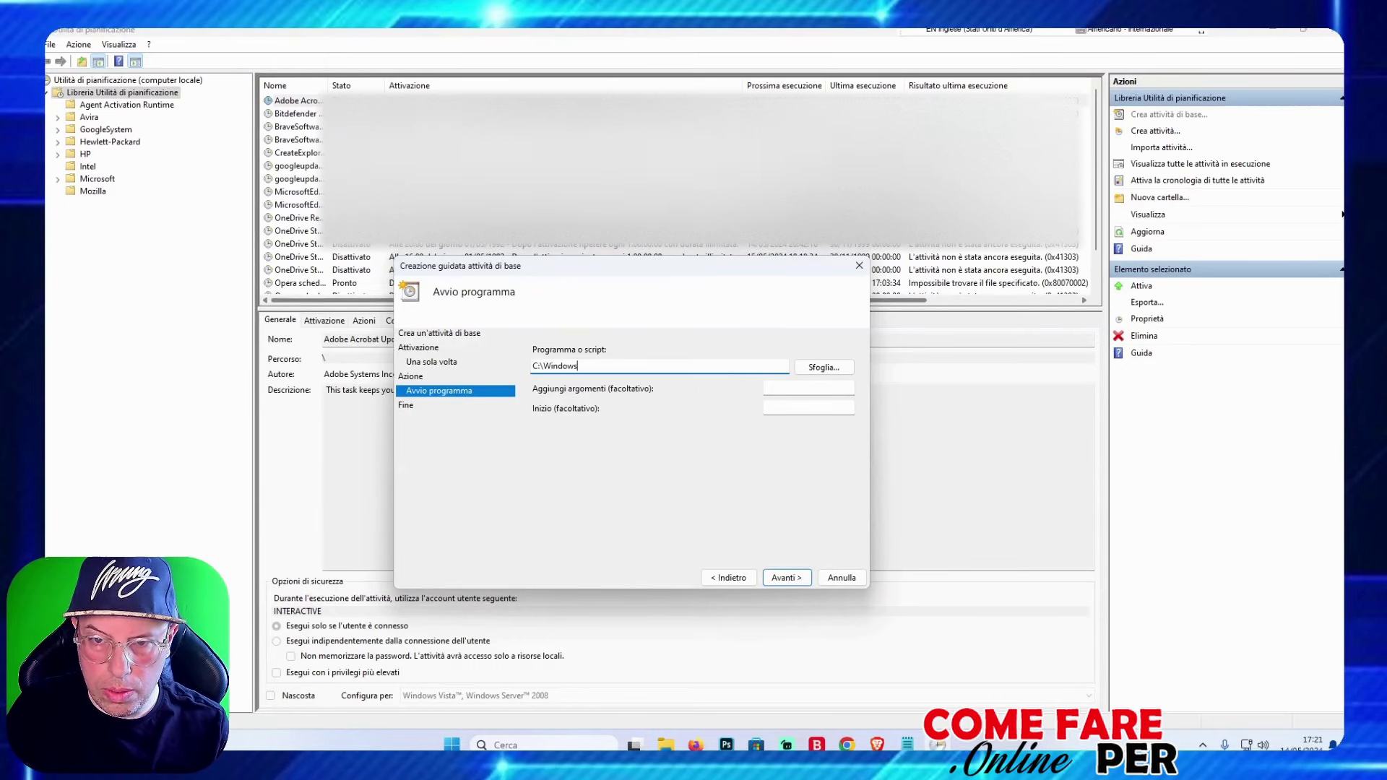
{"action": "type", "text": "\\"}
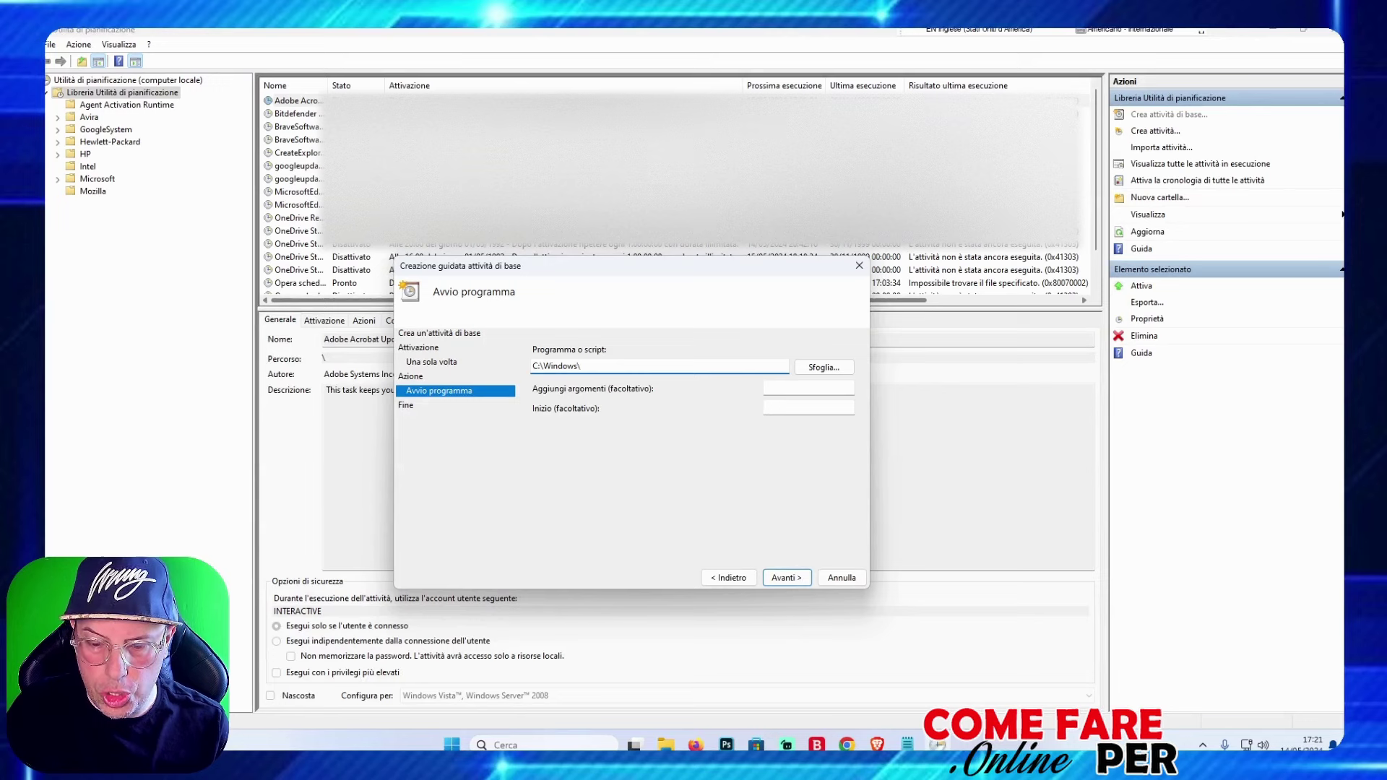
{"action": "type", "text": "Sy"}
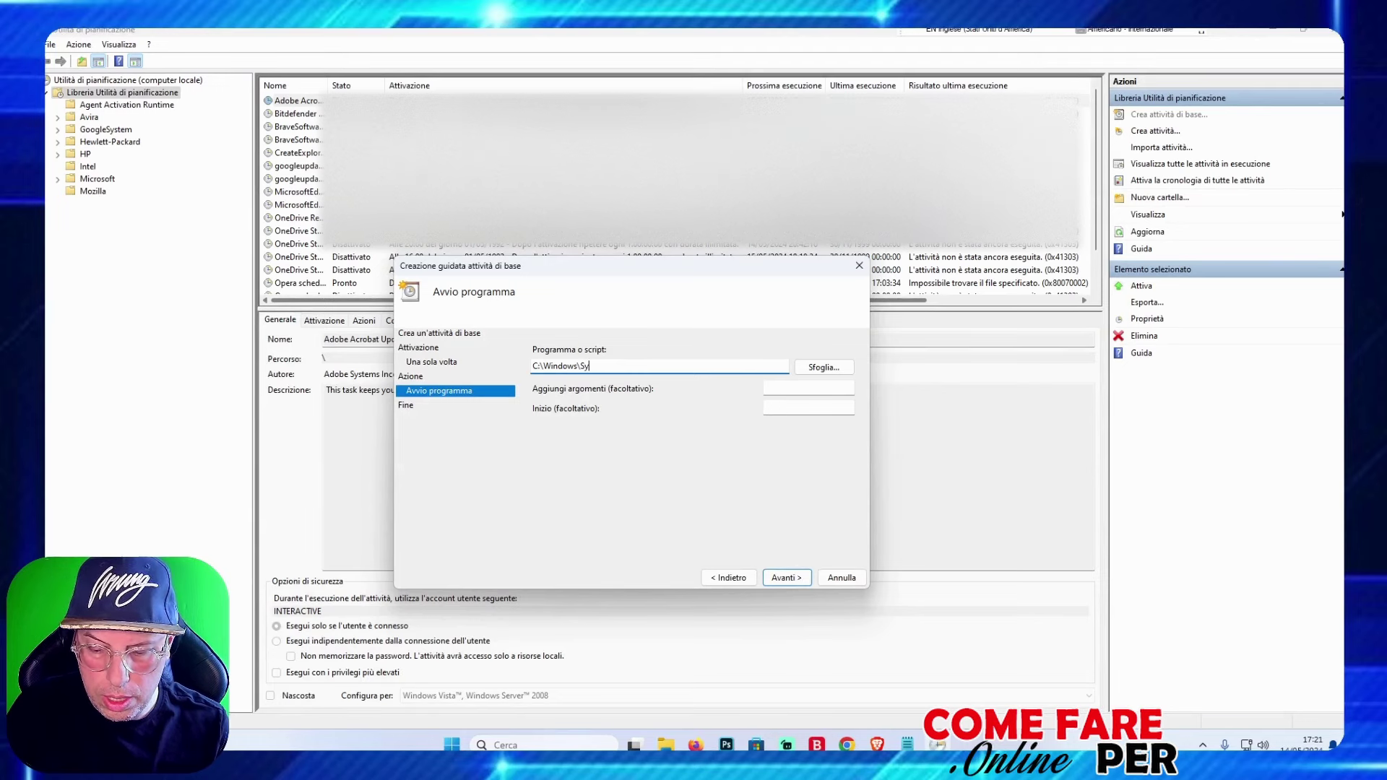
{"action": "type", "text": "stem32"}
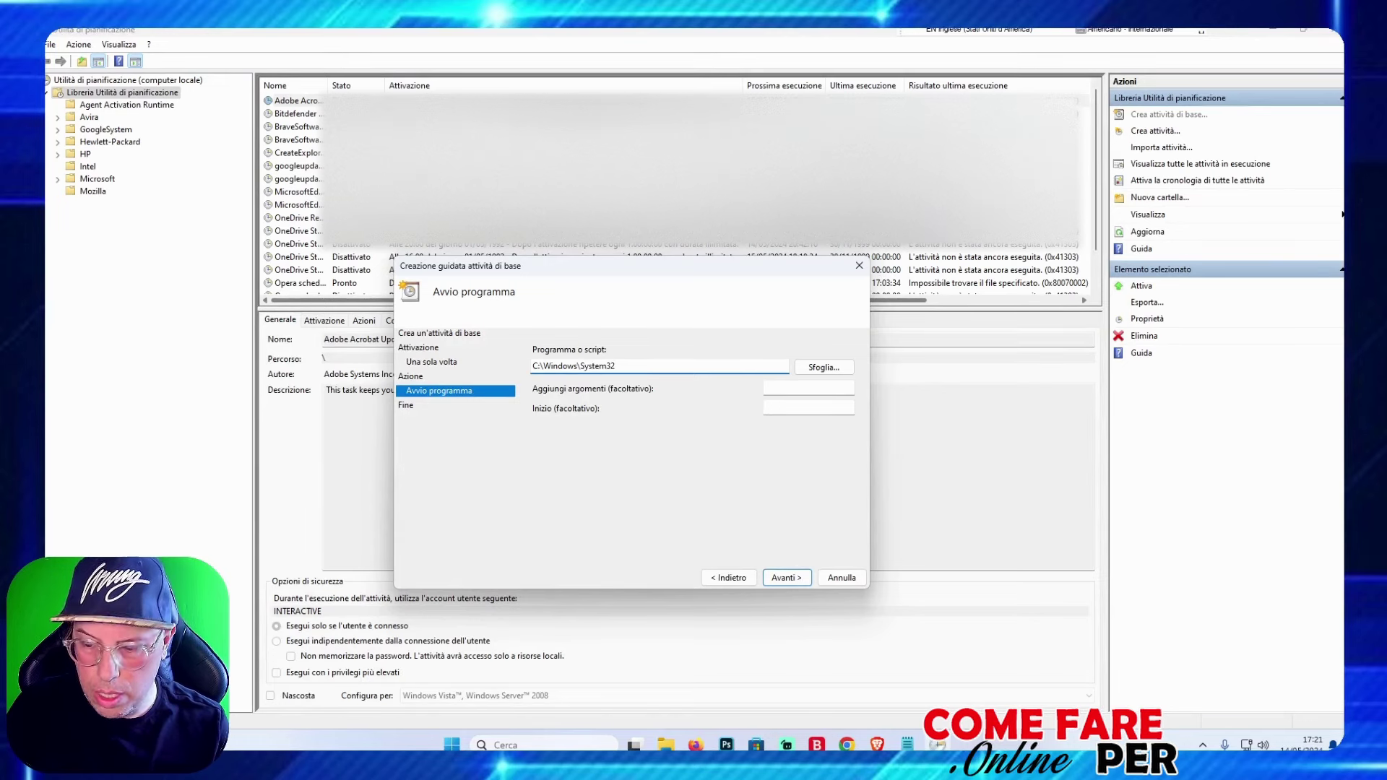
{"action": "type", "text": "\\"}
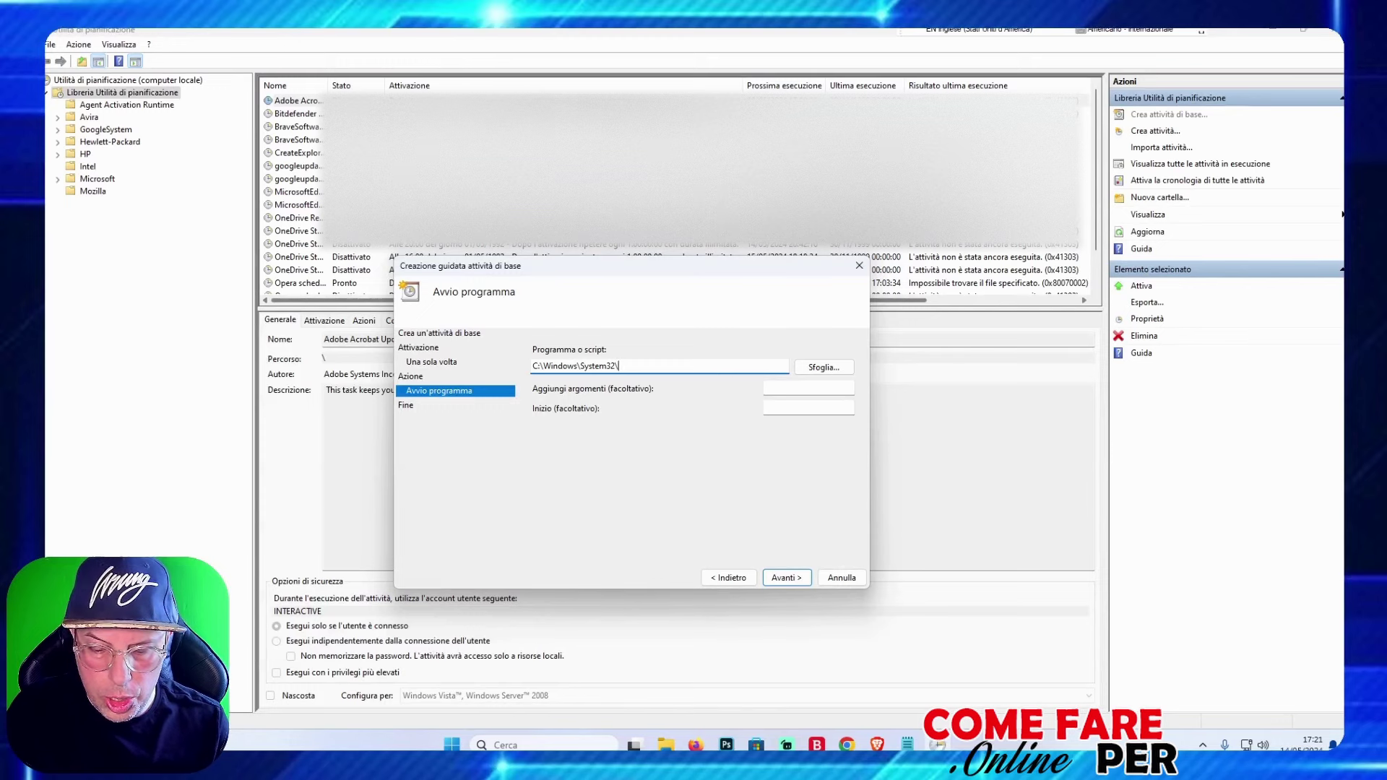
{"action": "type", "text": "Shutdo"}
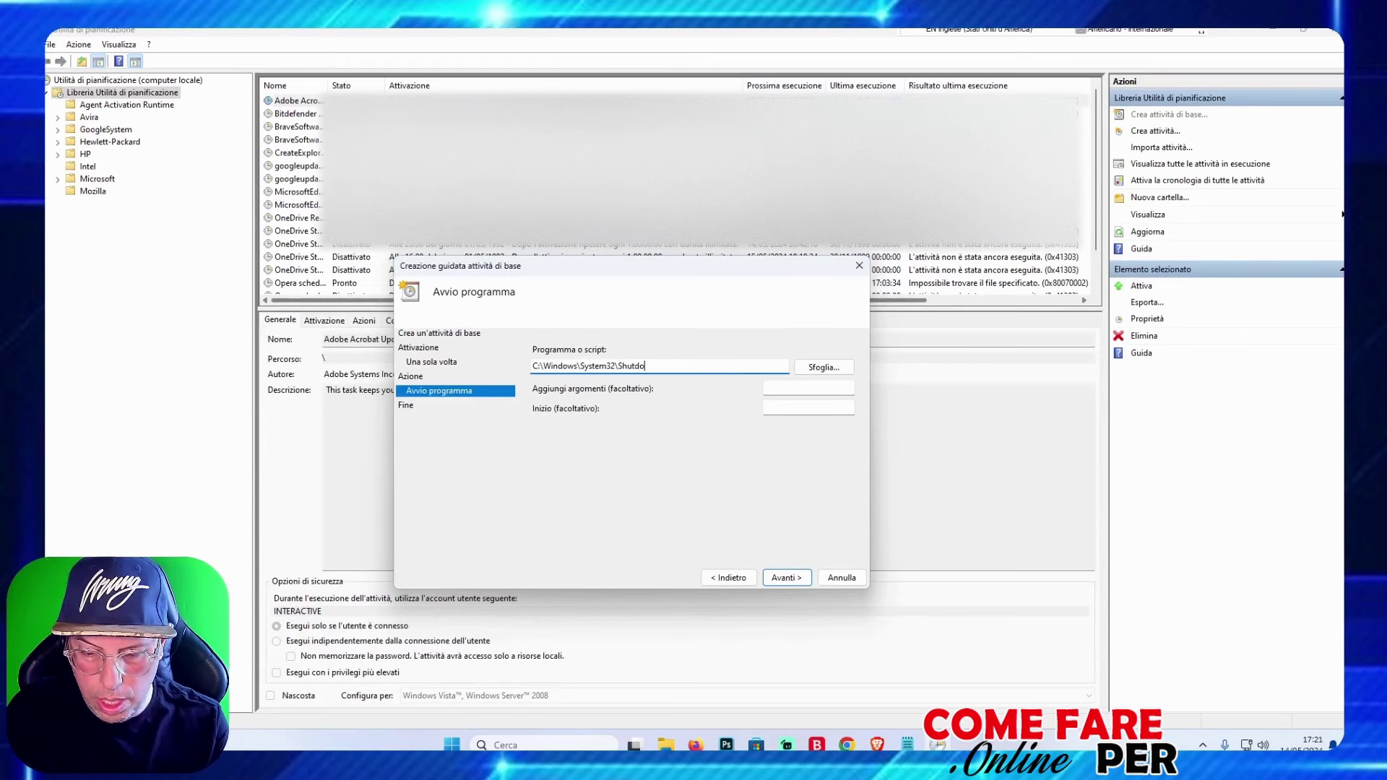
{"action": "type", "text": "u"}
{"action": "key", "text": "BackSpace"}
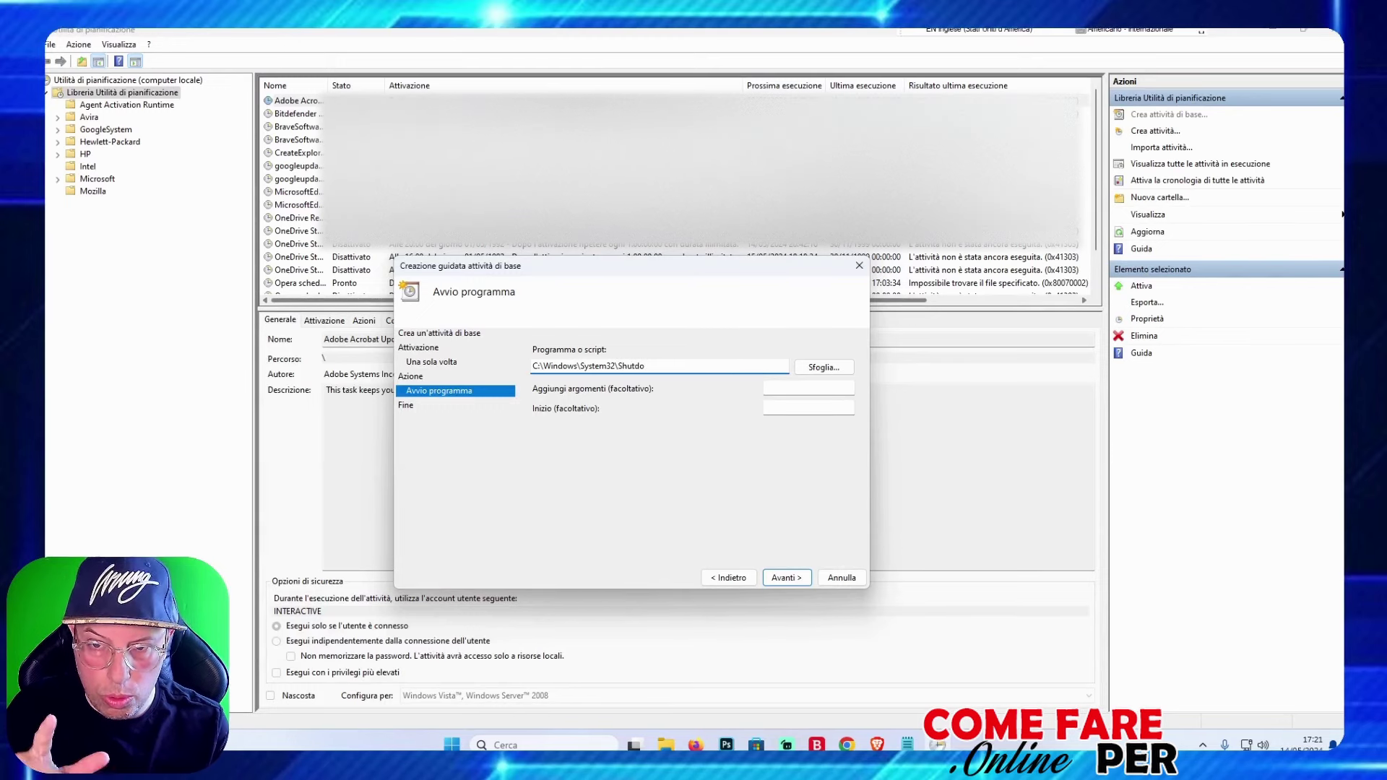
{"action": "type", "text": "wn.exe"}
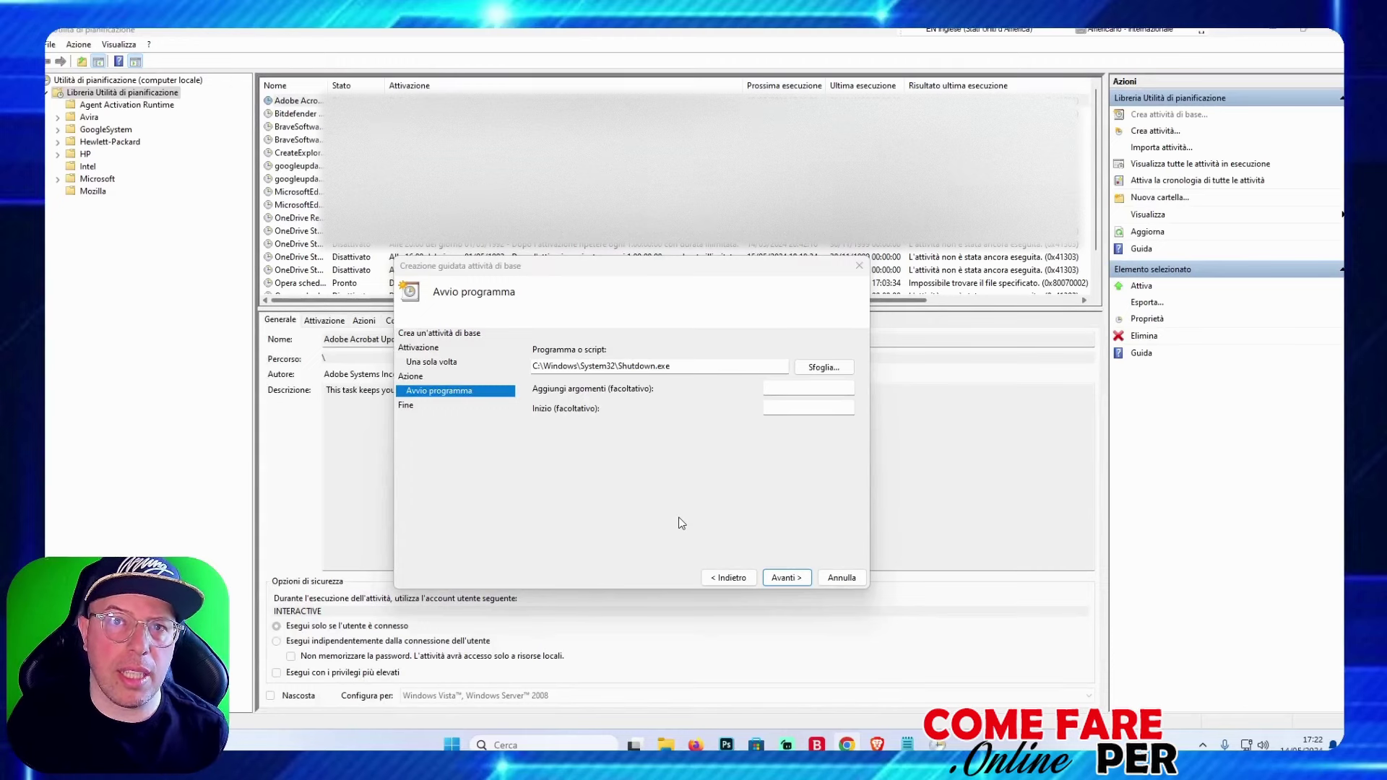
Step: Add the argument -s to the program and finish creating the task
{"action": "left_click", "coordinate": [808, 381]}
{"action": "left_click", "coordinate": [802, 388]}
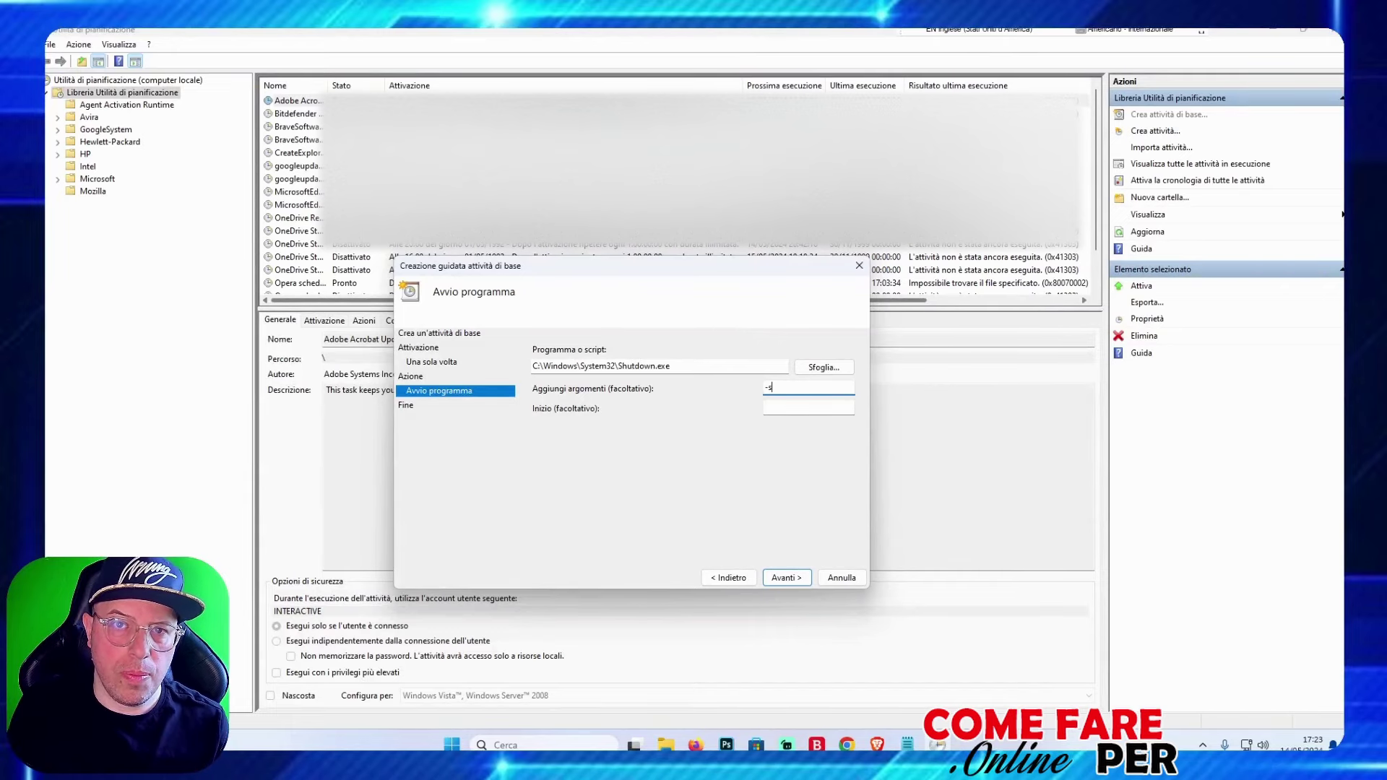
{"action": "left_click", "coordinate": [803, 579]}
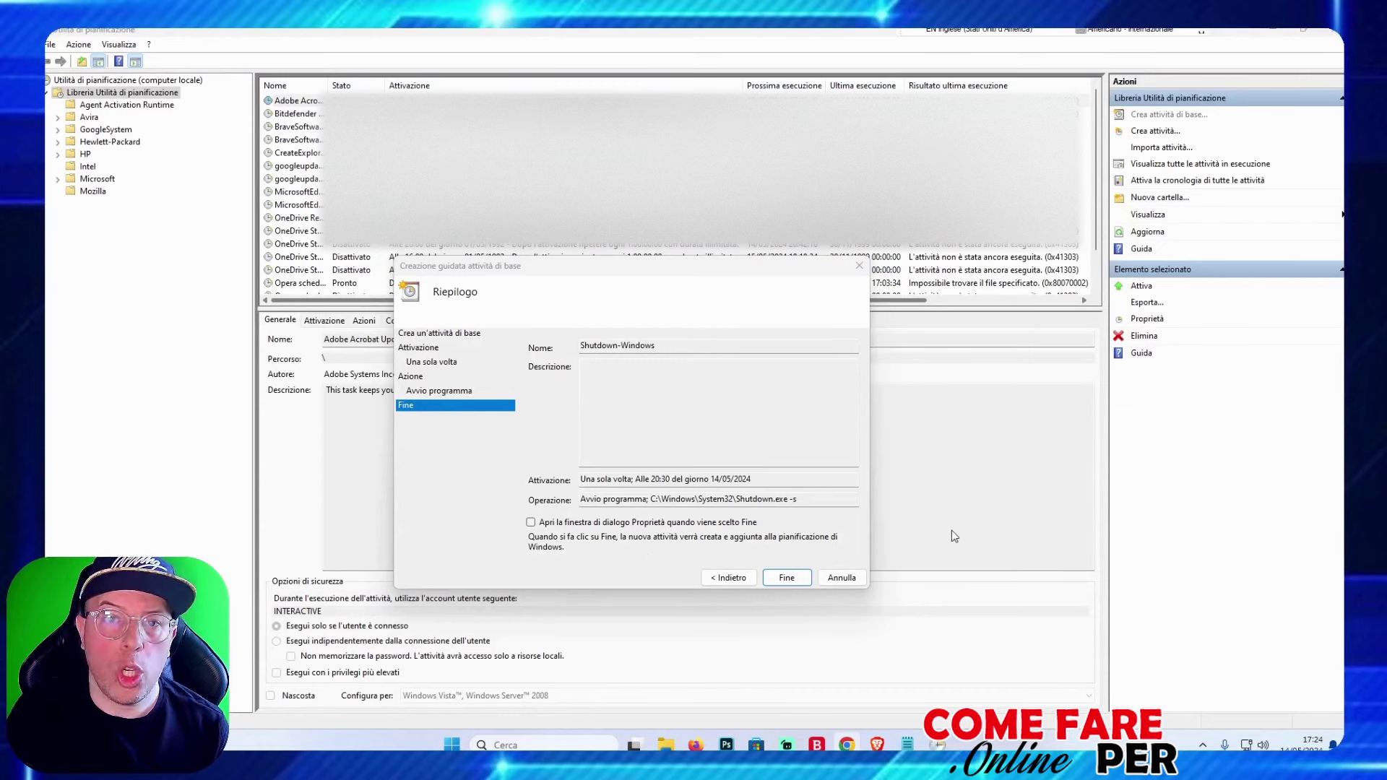
{"action": "left_click", "coordinate": [787, 579]}
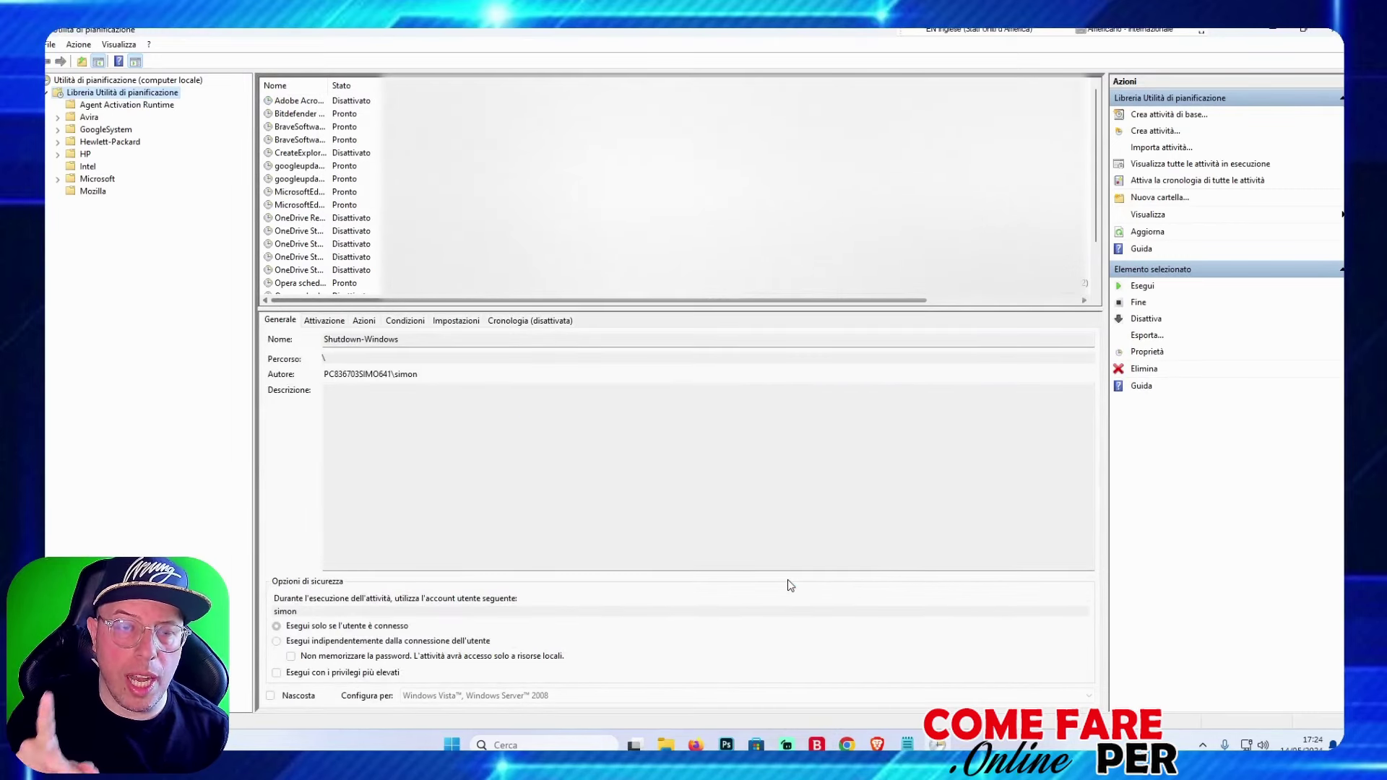
Step: Widen the name column of the task list and locate the Shutdown-Windows task
{"action": "left_click", "coordinate": [846, 745]}
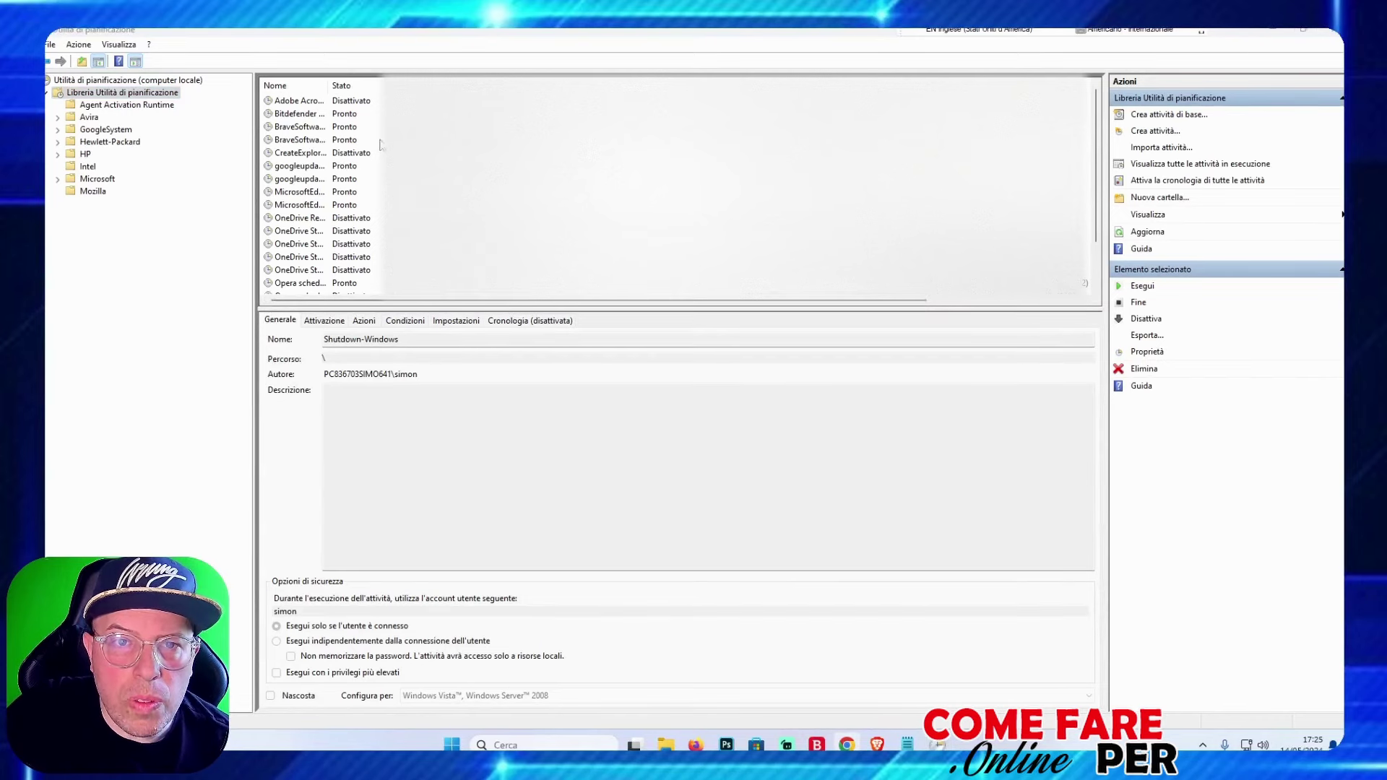
{"action": "left_click_drag", "start_coordinate": [329, 86], "coordinate": [386, 86]}
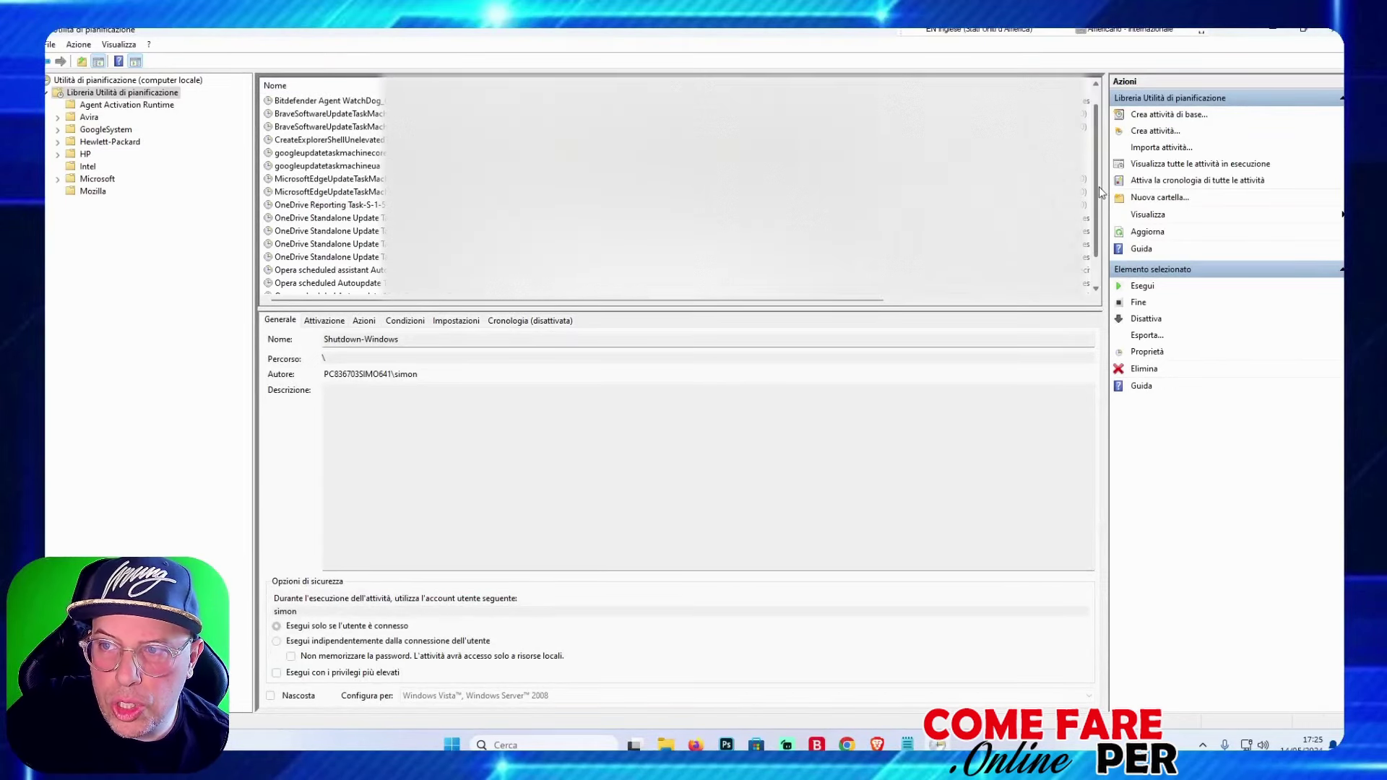
{"action": "scroll", "coordinate": [1097, 172], "scroll_direction": "down", "scroll_amount": 2}
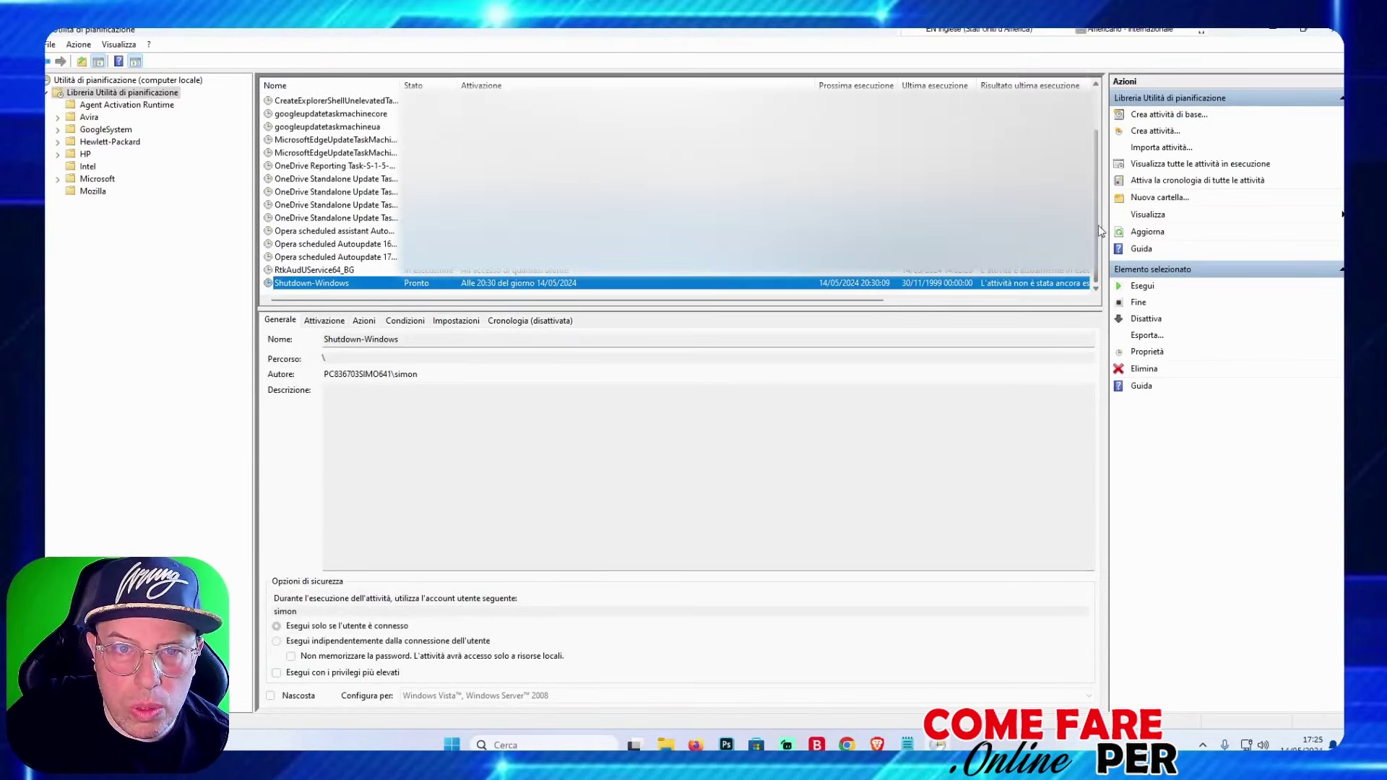
Step: Delete the Shutdown-Windows task, confirming the removal, and close the scheduler
{"action": "left_click", "coordinate": [307, 284]}
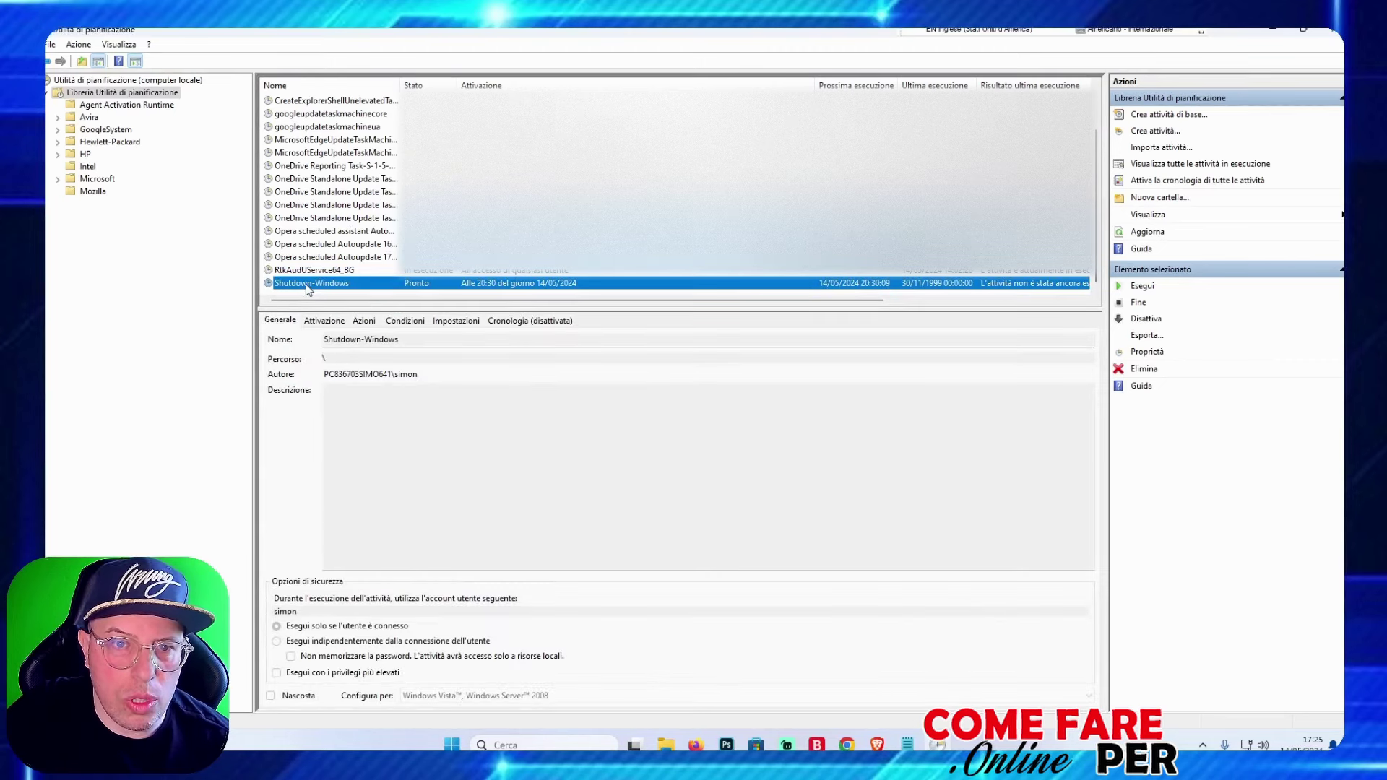
{"action": "right_click", "coordinate": [305, 284]}
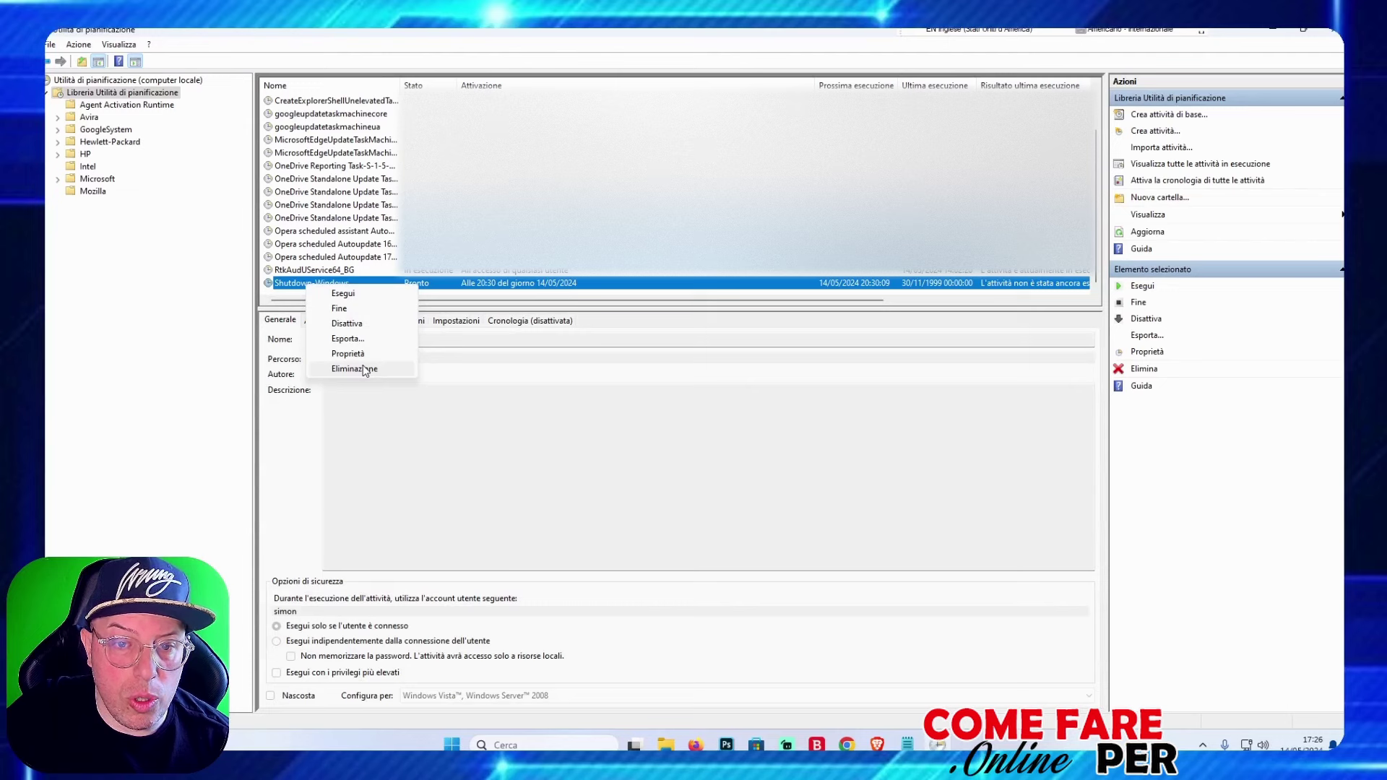
{"action": "left_click", "coordinate": [354, 369]}
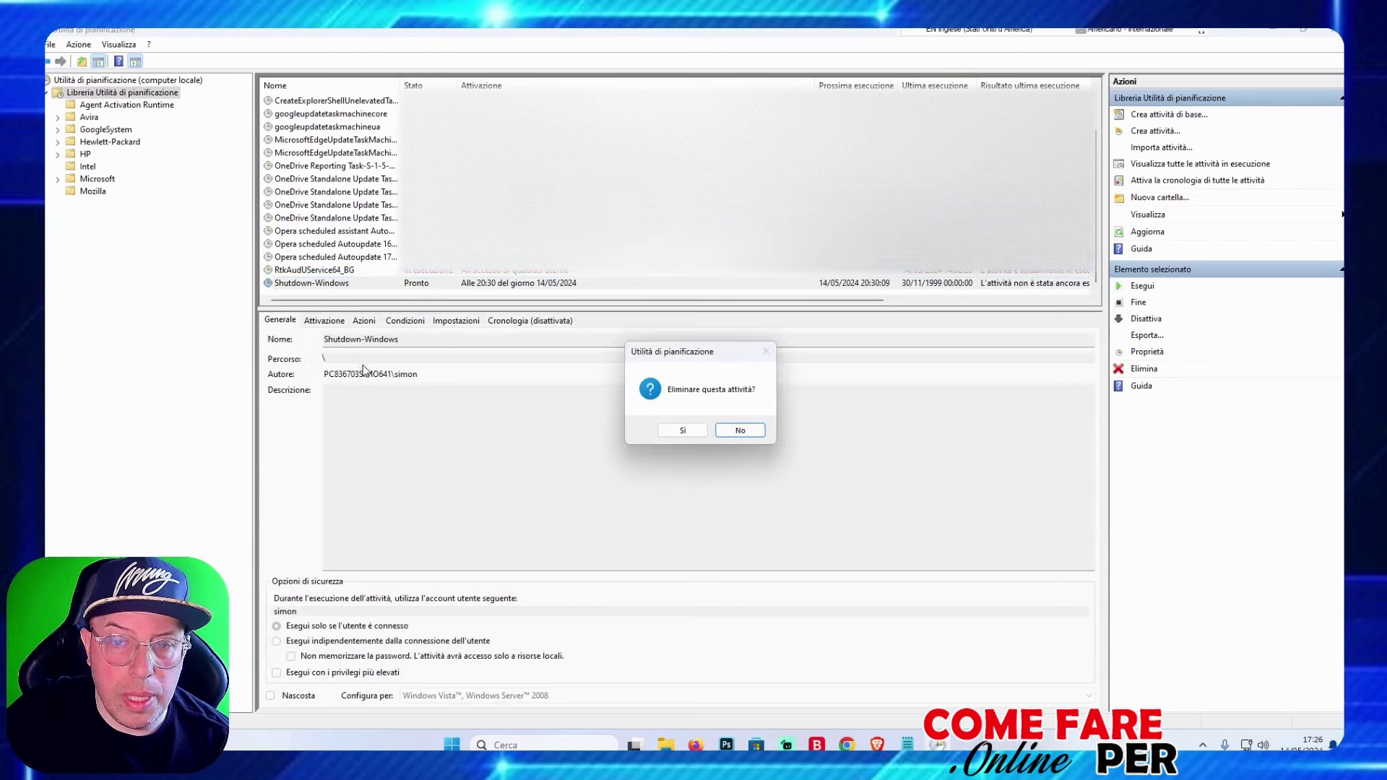
{"action": "left_click", "coordinate": [683, 431]}
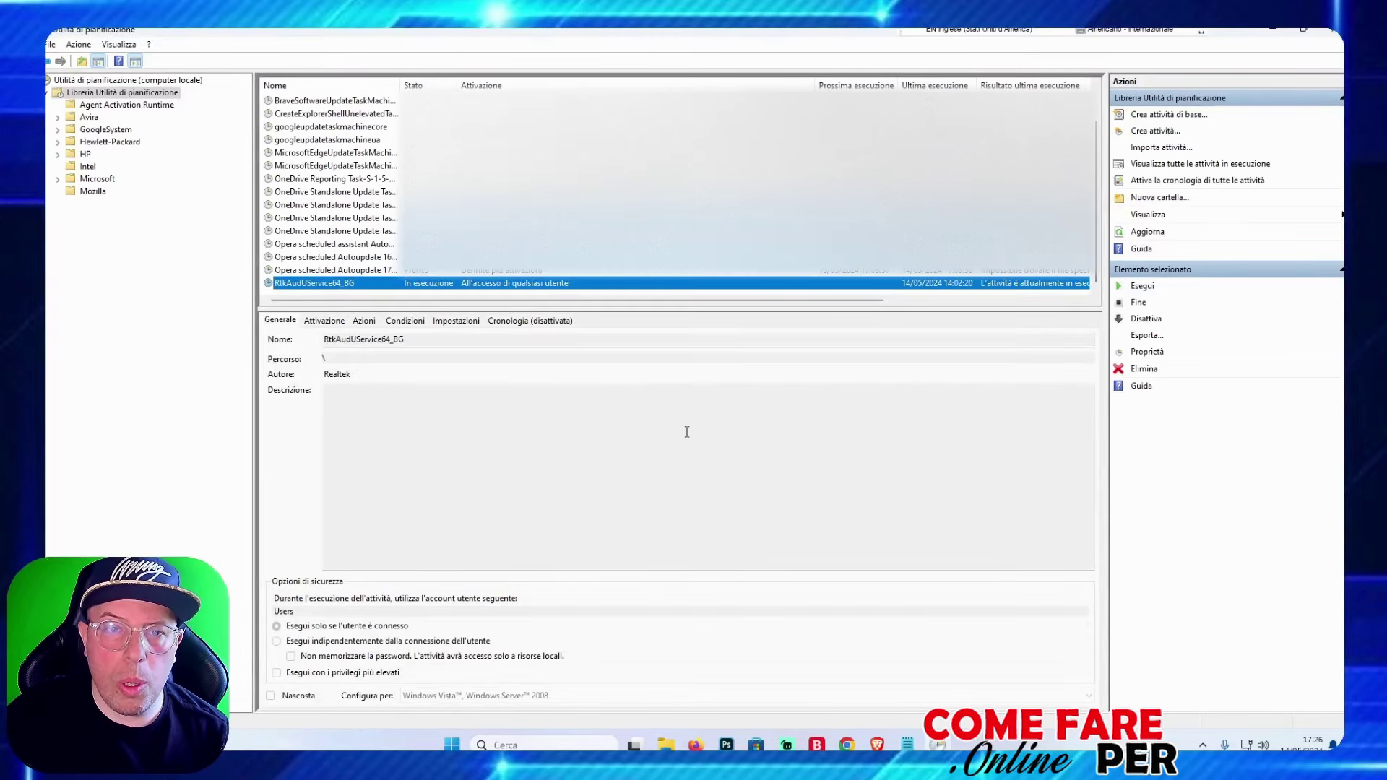
{"action": "left_click", "coordinate": [1335, 40]}
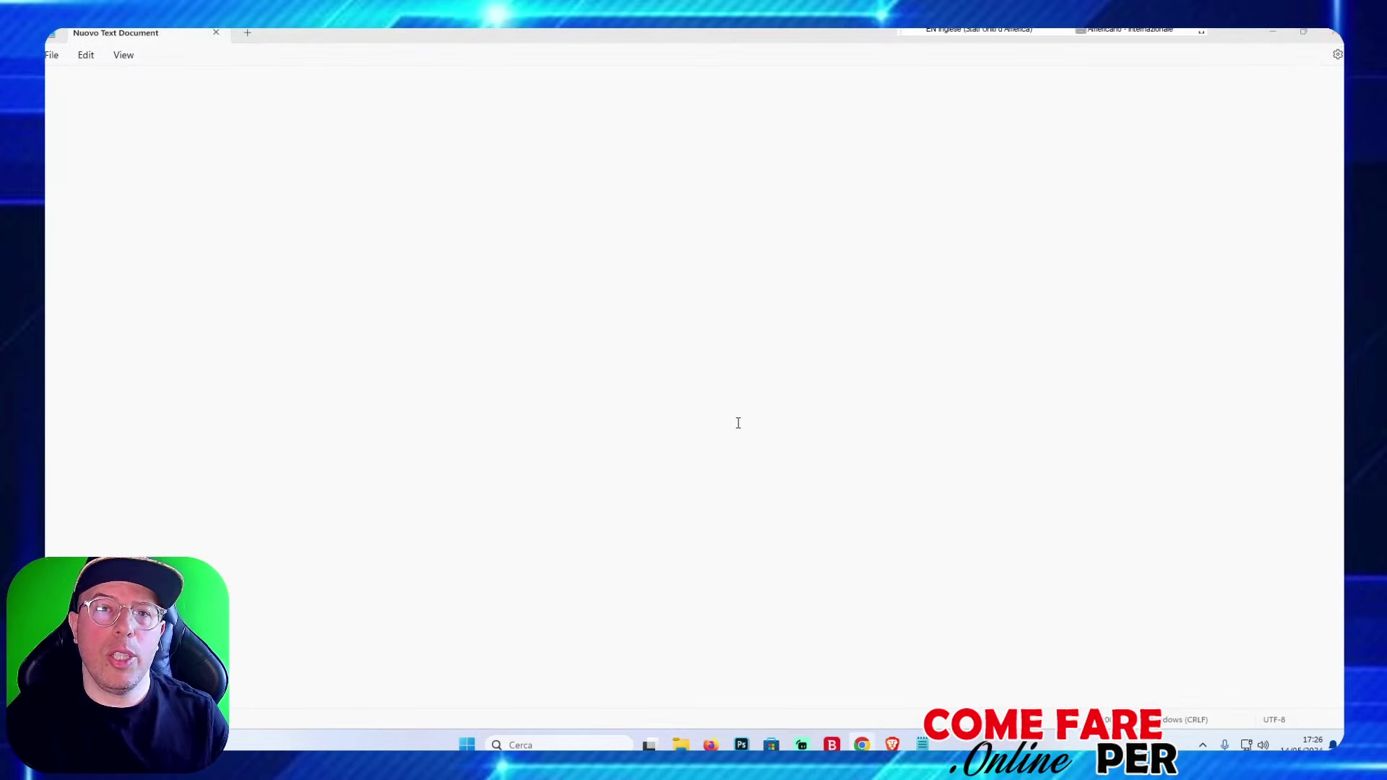